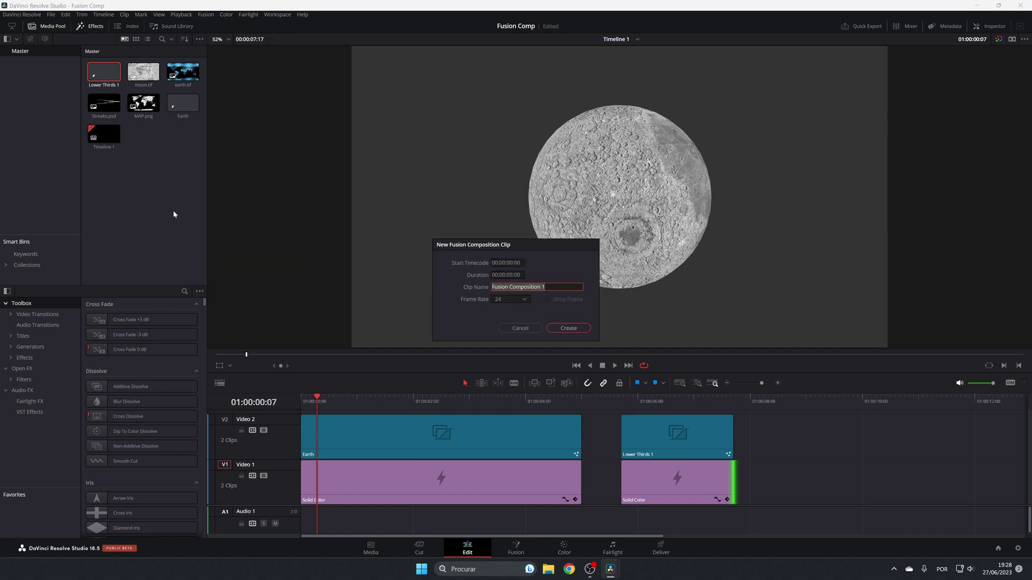
Step: Create a Fusion composition clip named 3D Earth with a duration of 00:00:04:00 and open it for compositing
type("3D Earth")
left_click(508, 275)
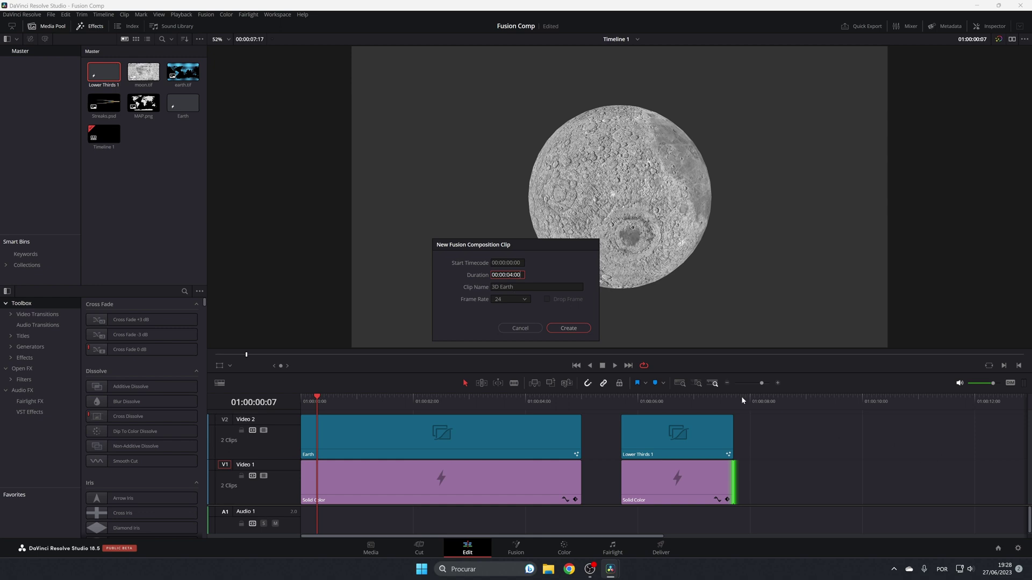
left_click(563, 327)
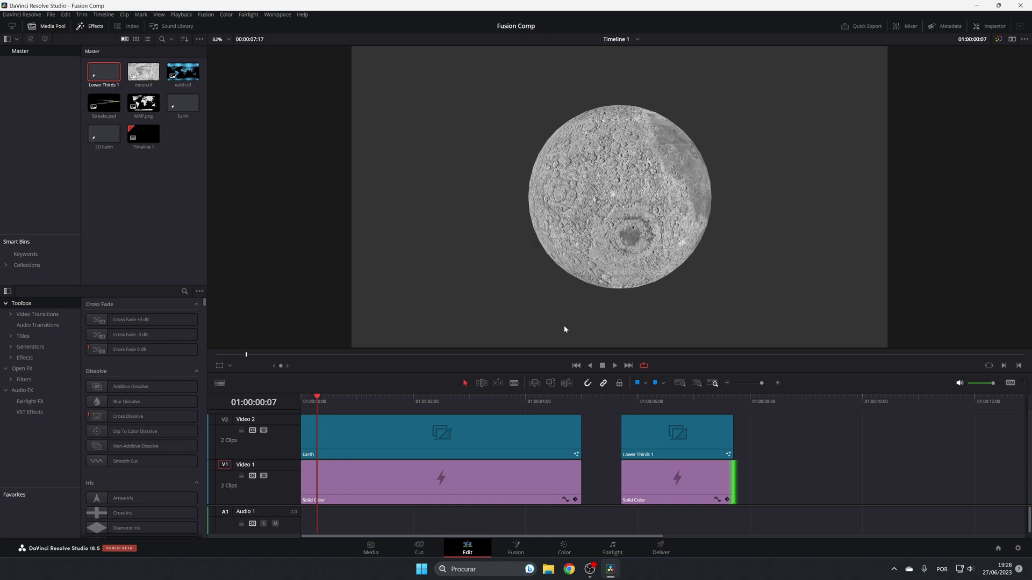
double_click(108, 133)
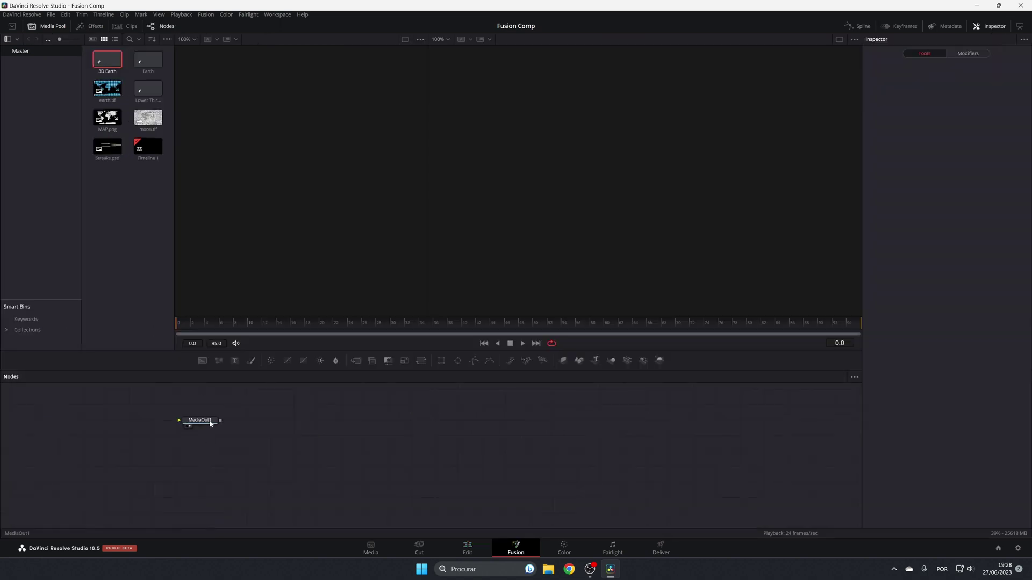
Step: Build a node chain of Shape 3D into Renderer 3D into MediaOut1, and display the shape in the first viewer
left_click_drag(215, 422, 639, 474)
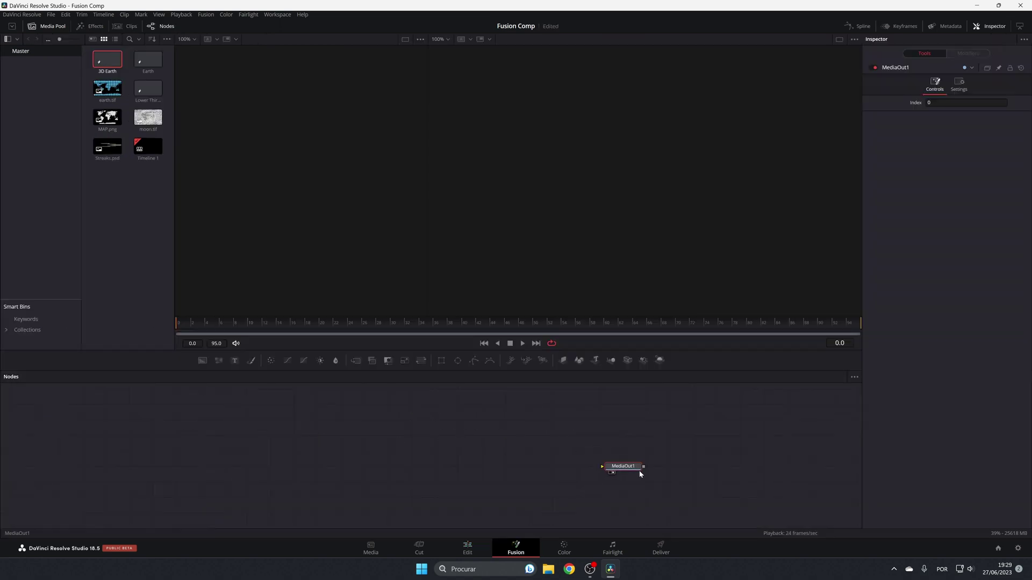
left_click(457, 456)
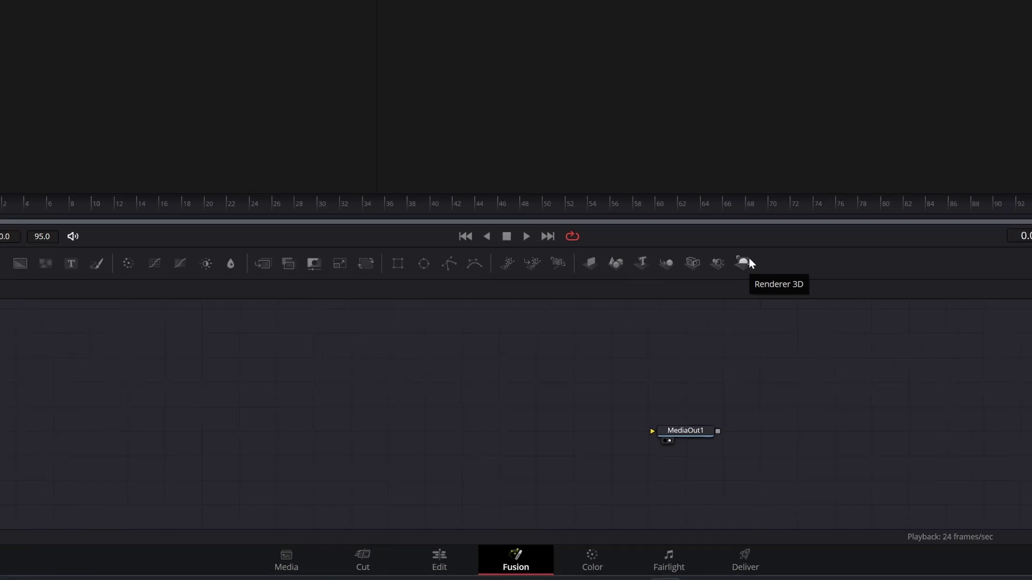
left_click_drag(707, 311, 529, 463)
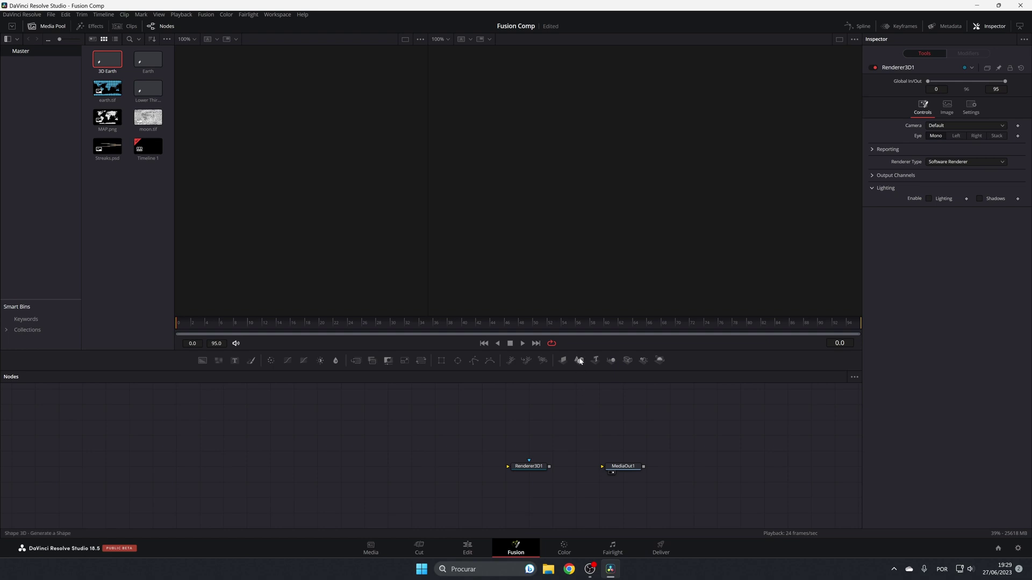
left_click_drag(579, 360, 610, 470)
key("1")
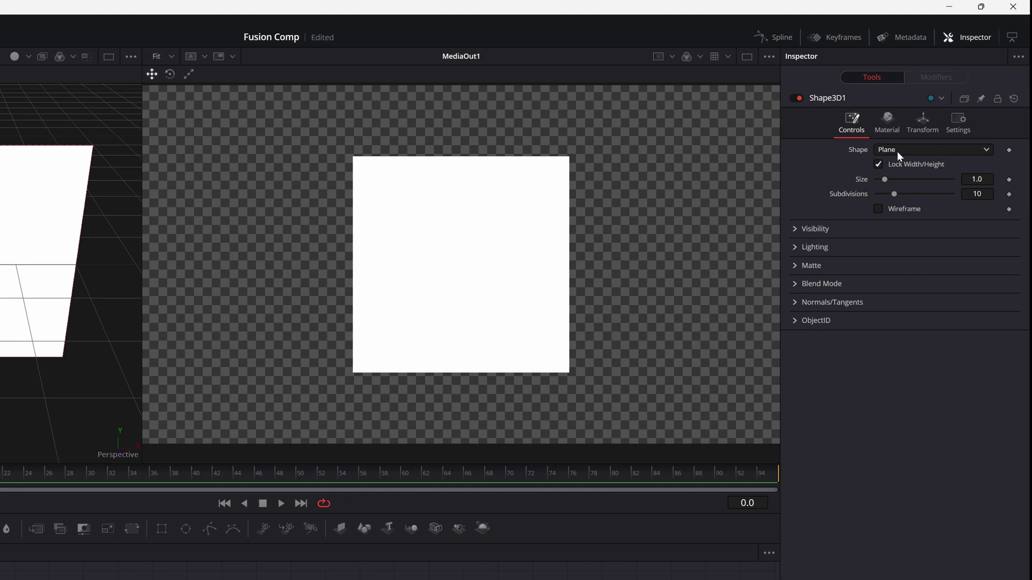
Step: Set the Shape 3D node's shape to Cube and its size to 0.81
left_click(905, 151)
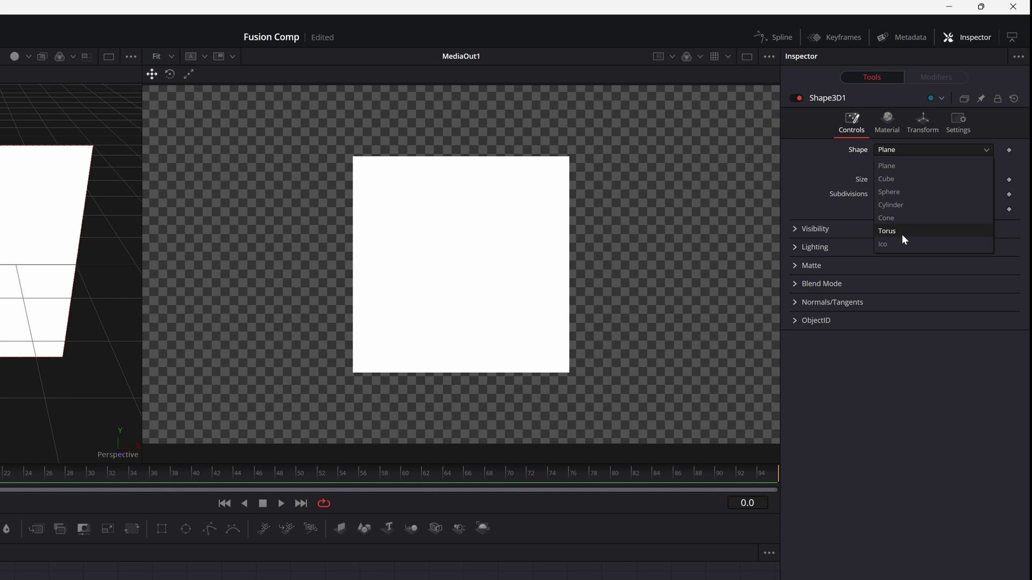
left_click(902, 179)
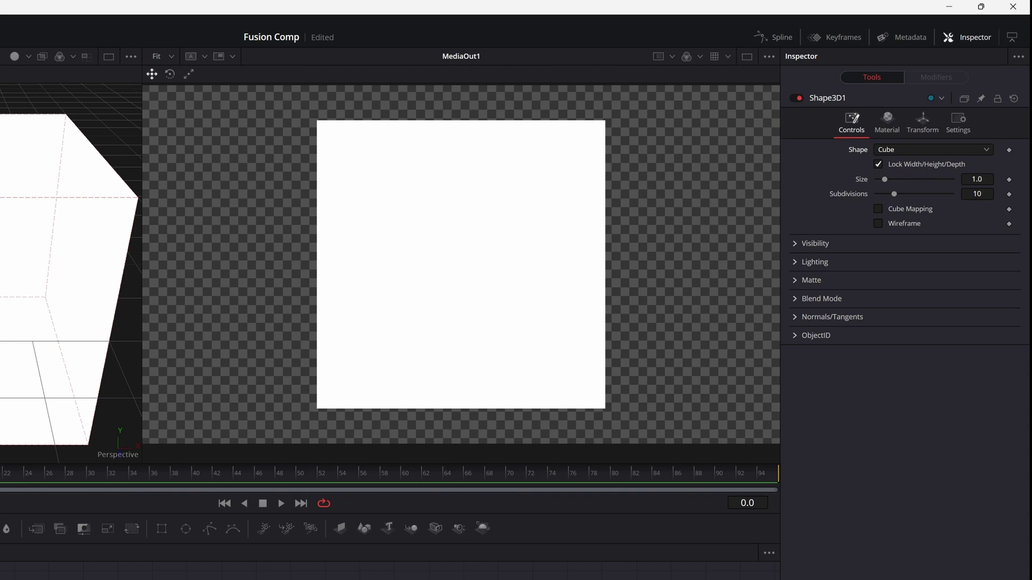
left_click_drag(976, 179, 957, 179)
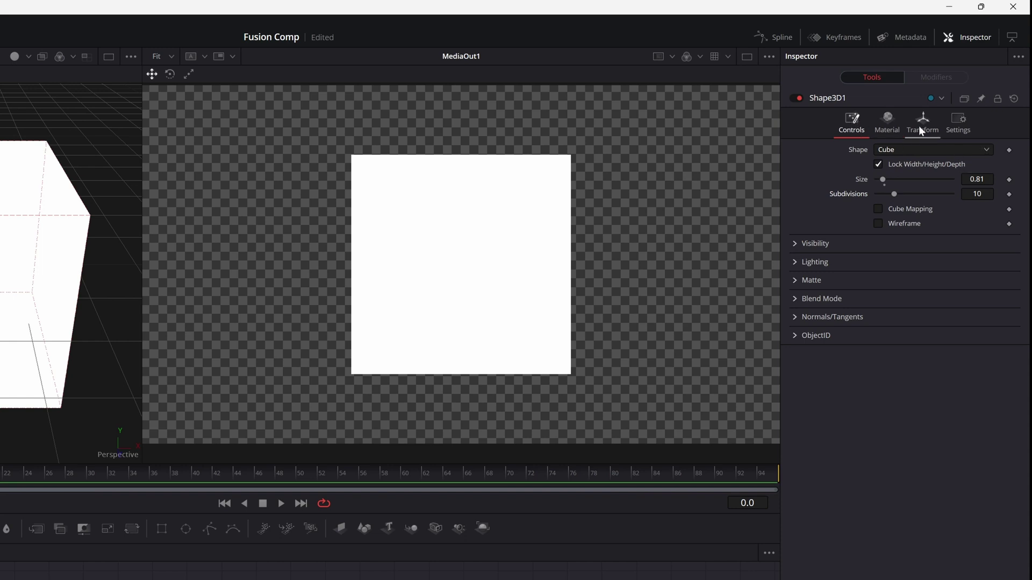
left_click(884, 125)
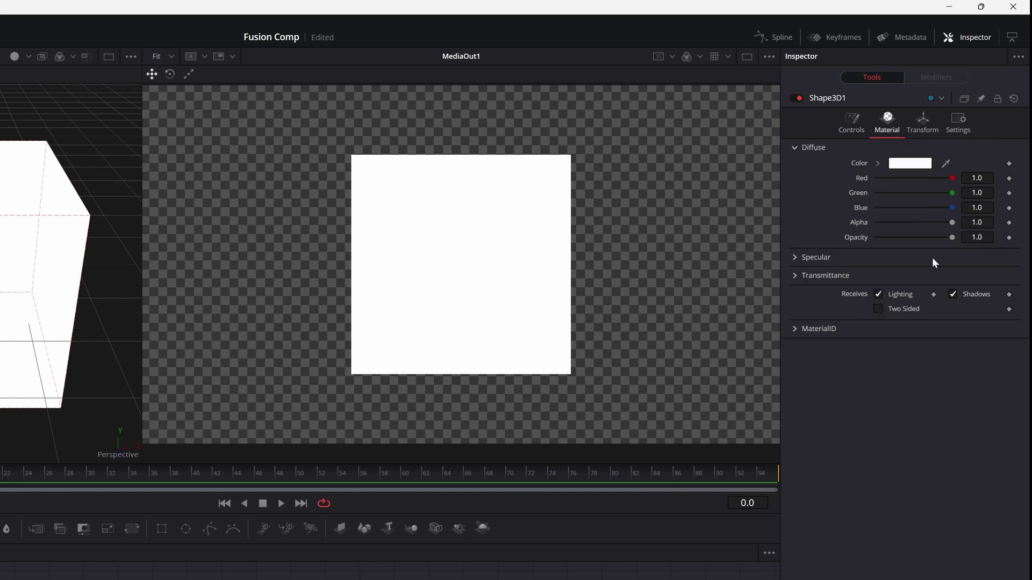
left_click(921, 125)
left_click(958, 125)
left_click(851, 126)
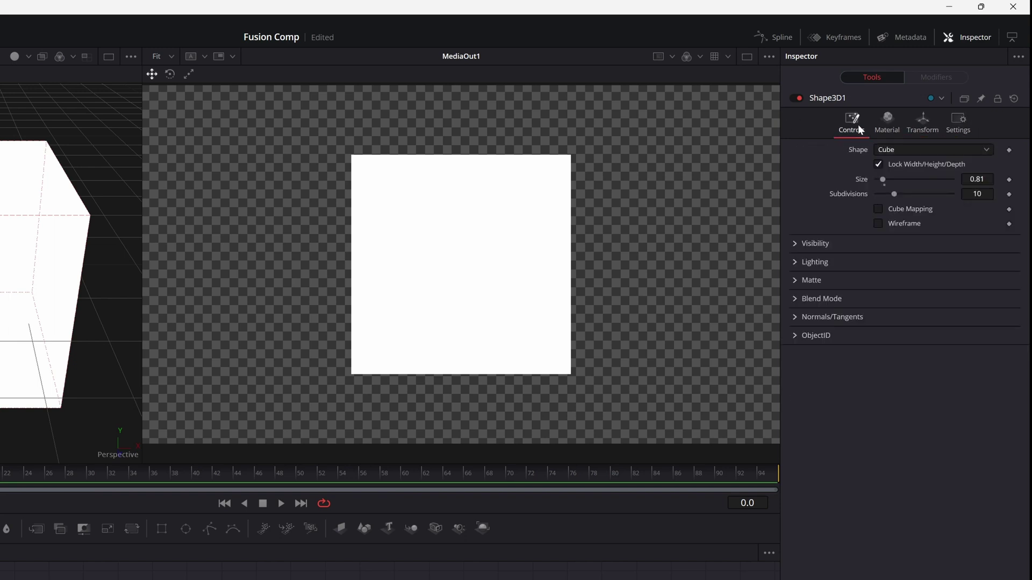
Step: Change the Shape 3D node's shape to Sphere and set its radius to 0.48
scroll(927, 146, "down", 2)
left_click(926, 146)
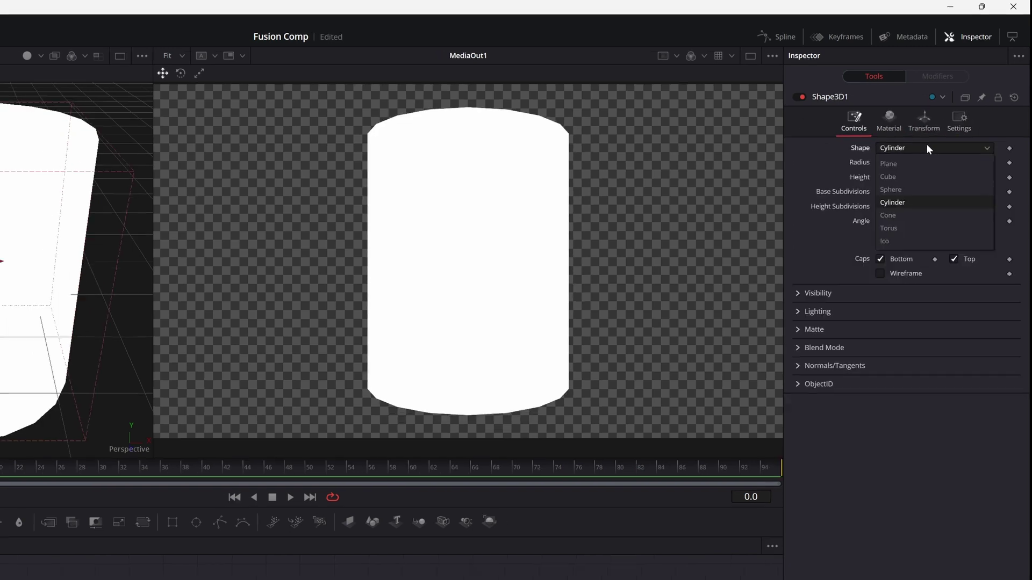
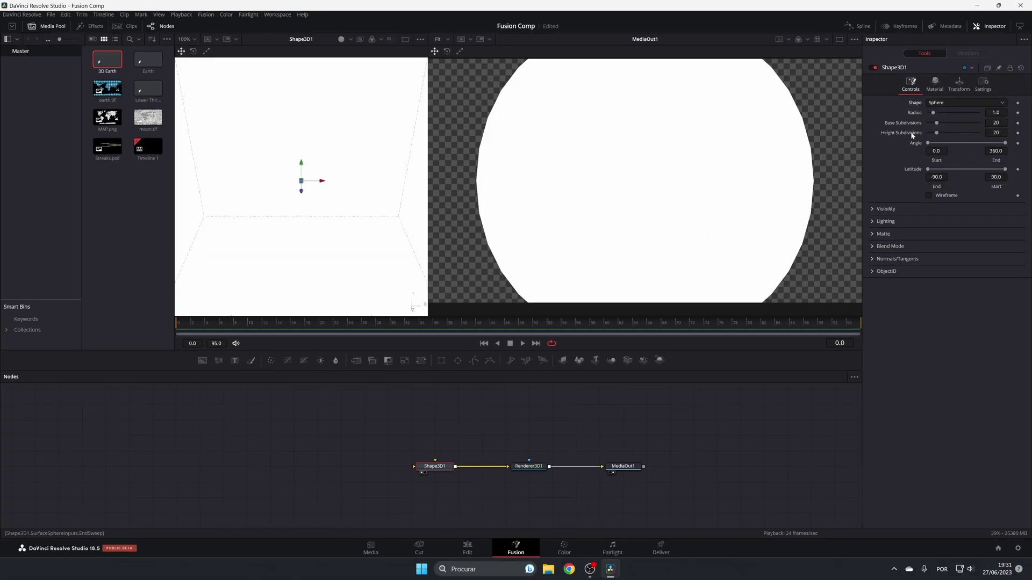
left_click_drag(995, 113, 959, 112)
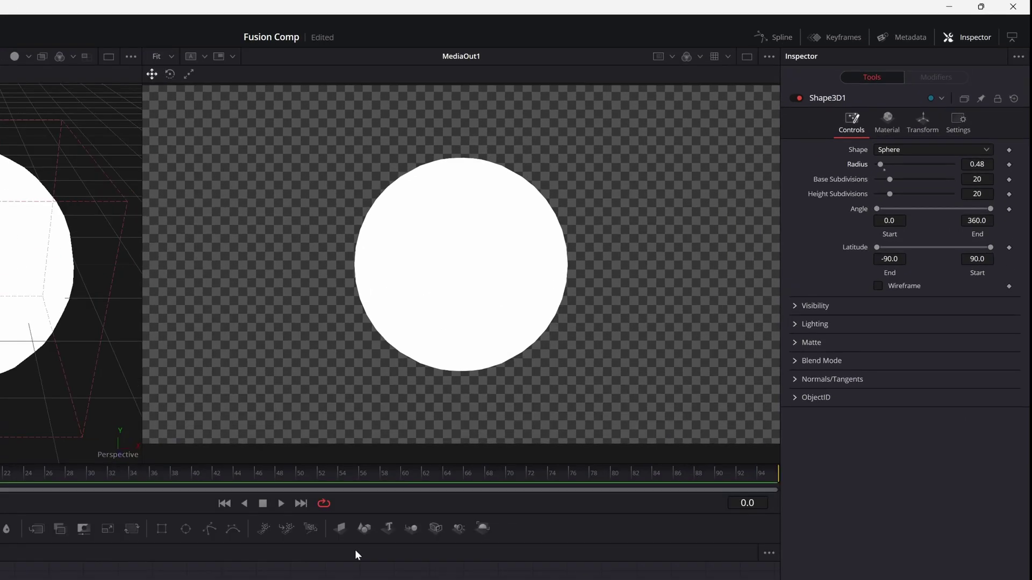
left_click(888, 124)
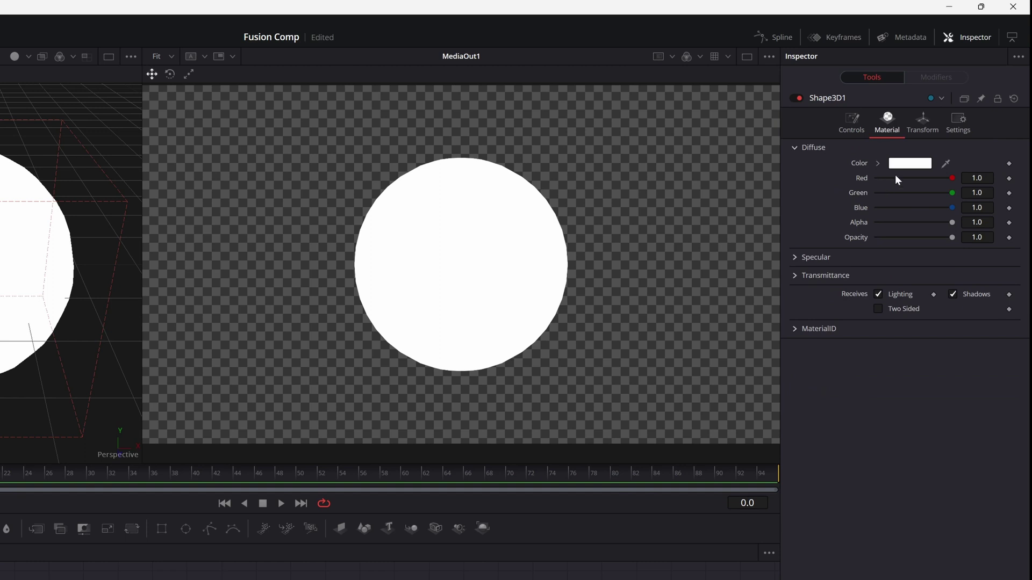
left_click(799, 259)
left_click(798, 259)
left_click(926, 129)
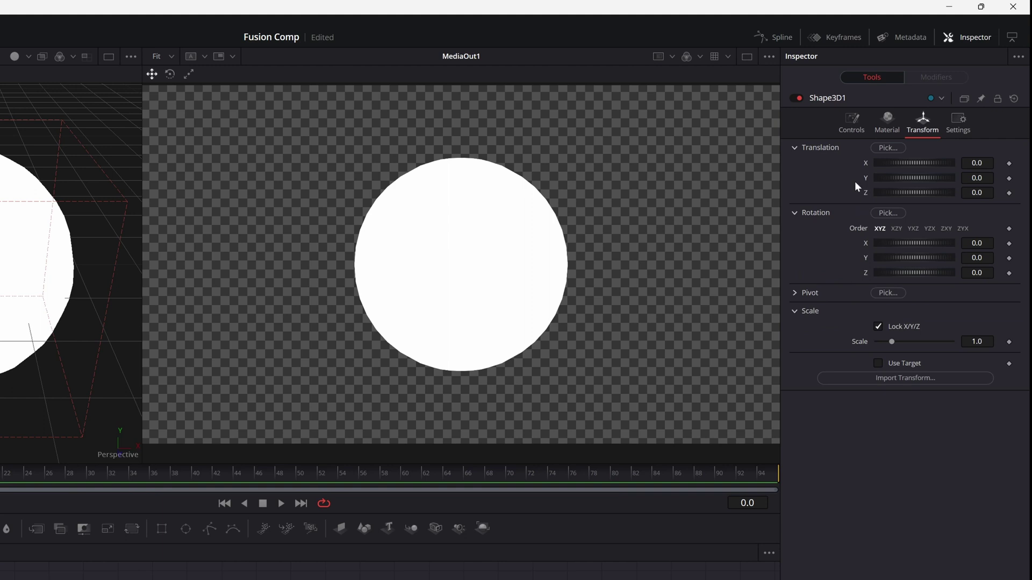
left_click(852, 120)
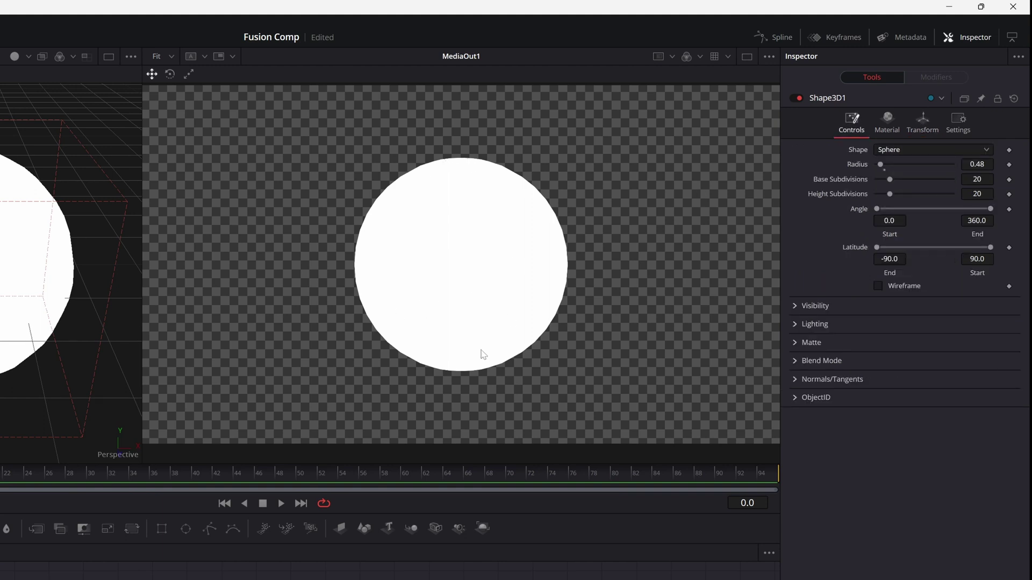
left_click(886, 122)
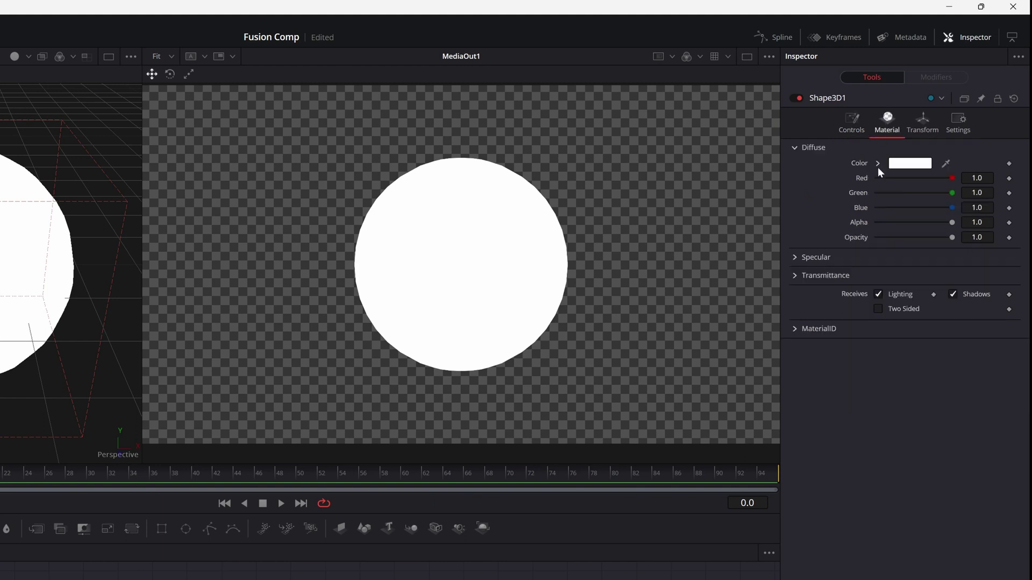
left_click(902, 167)
left_click(345, 368)
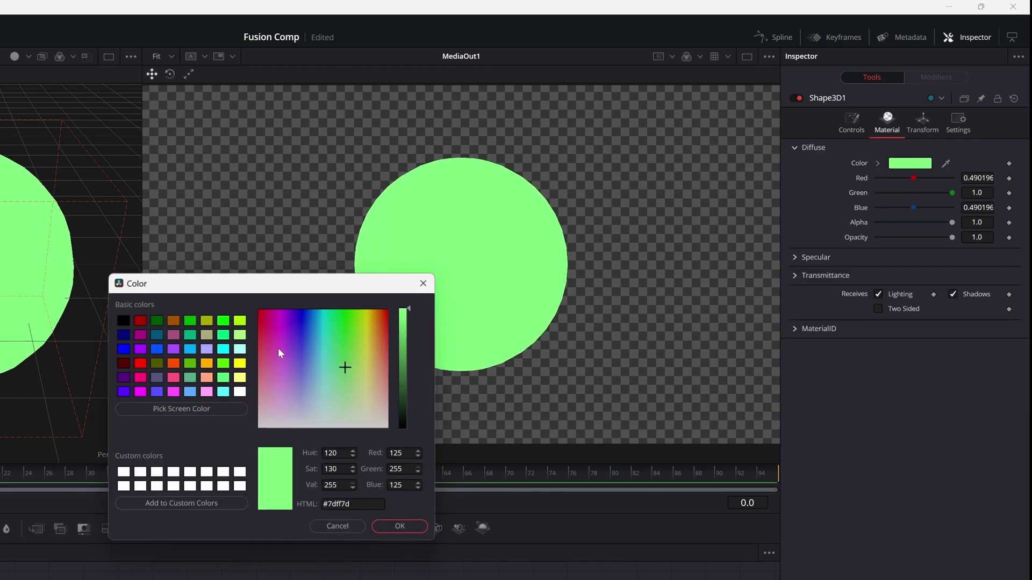
left_click(338, 525)
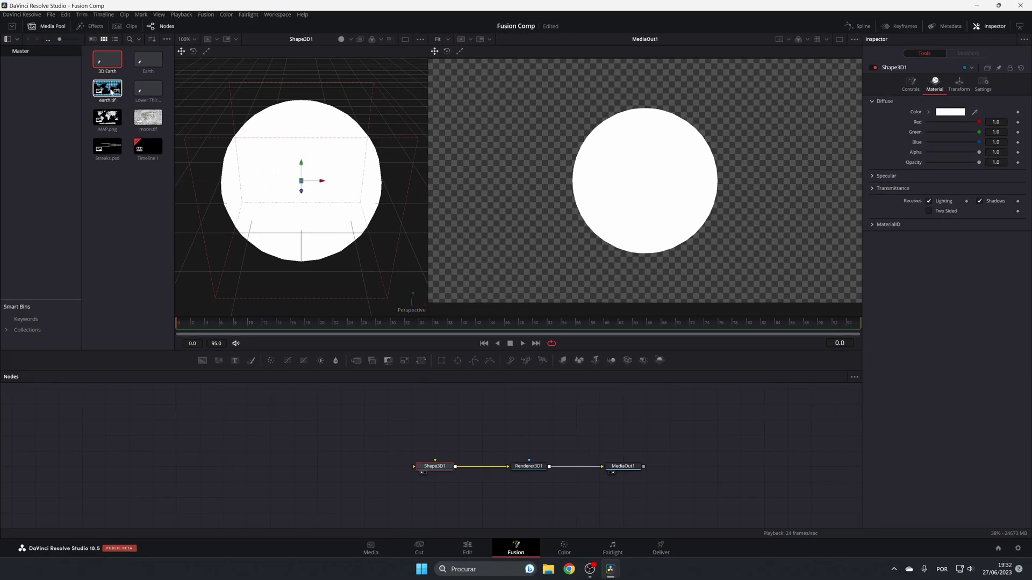
Step: Add earth.tif to the composition and connect it to the Shape 3D node as the sphere's texture
left_click_drag(110, 91, 425, 466)
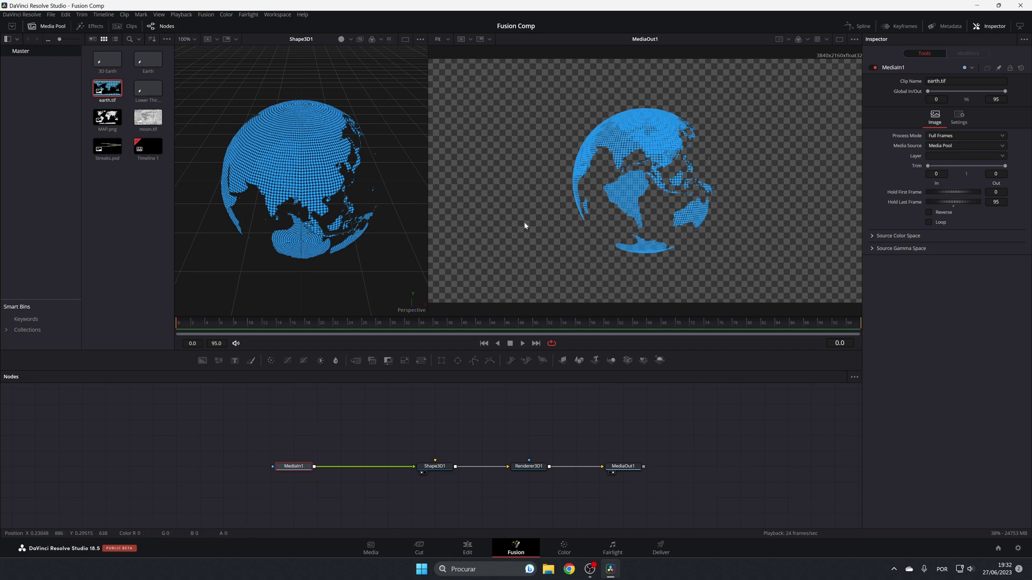
left_click_drag(178, 330, 296, 334)
left_click(484, 462)
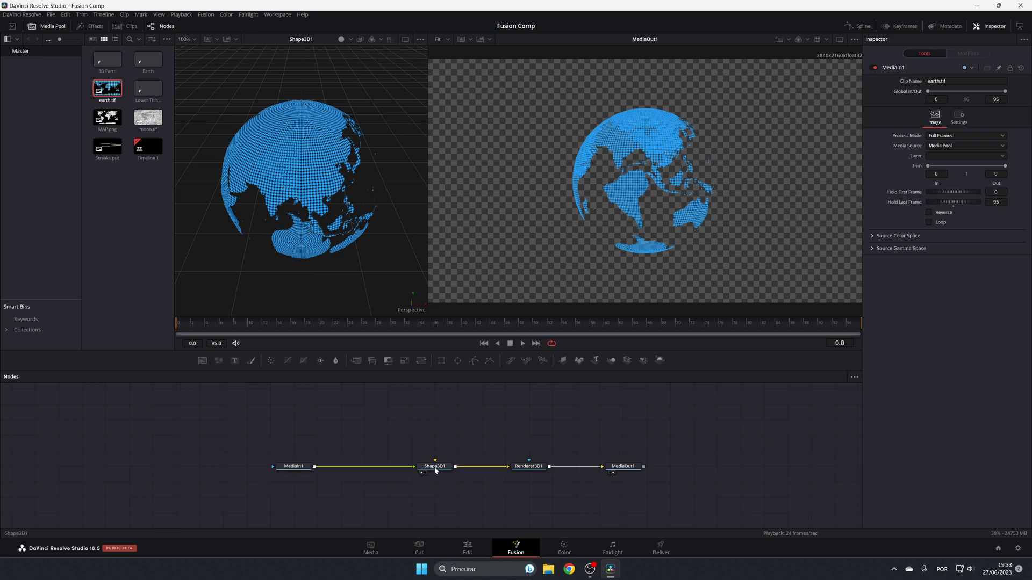
Step: Set the sphere's Y rotation to -180 and keyframe it at frame 0
left_click(435, 467)
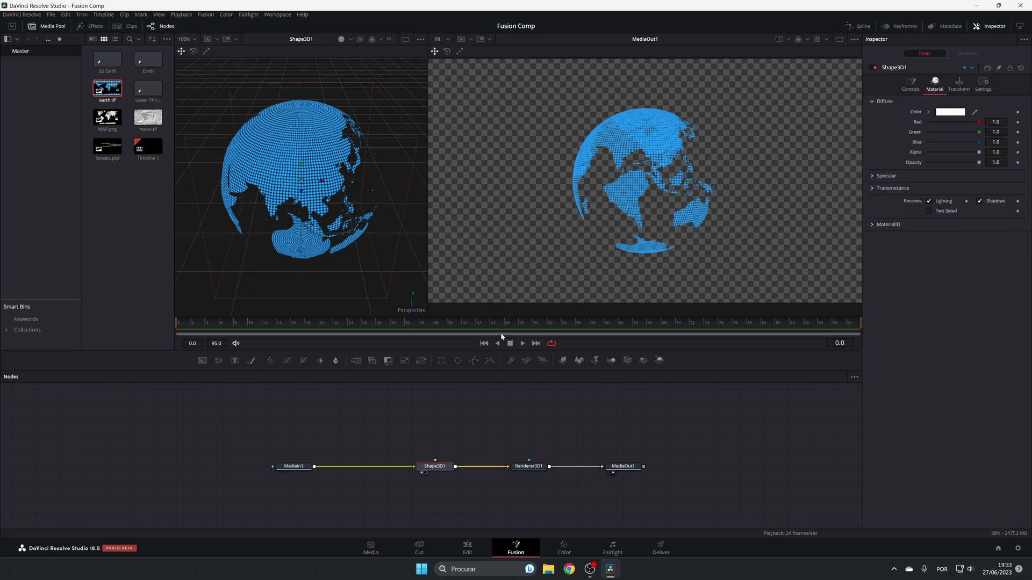
left_click(959, 84)
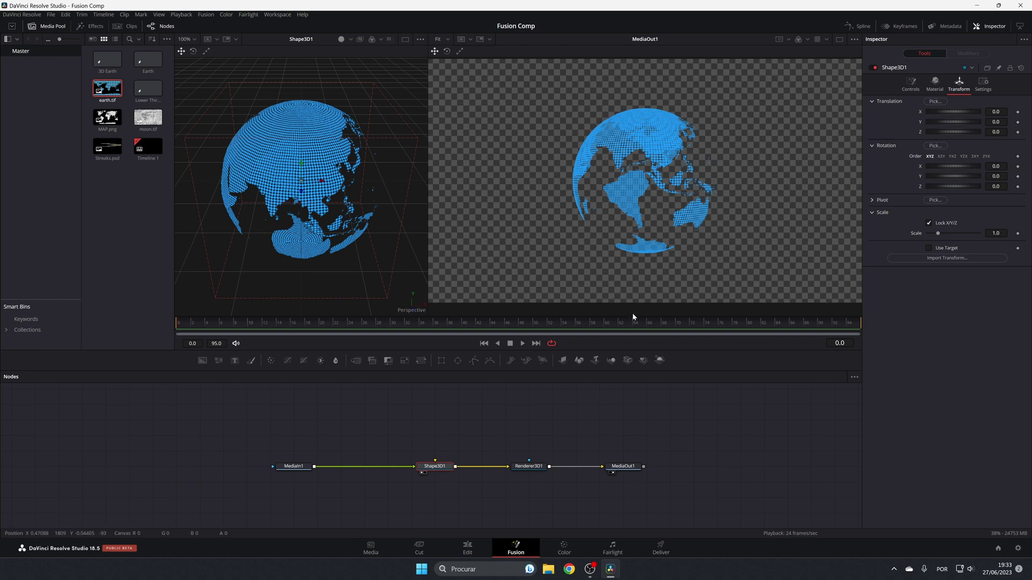
mouse_move(954, 176)
left_mouse_down()
mouse_move(963, 175)
mouse_move(954, 176)
left_mouse_up()
left_click(995, 177)
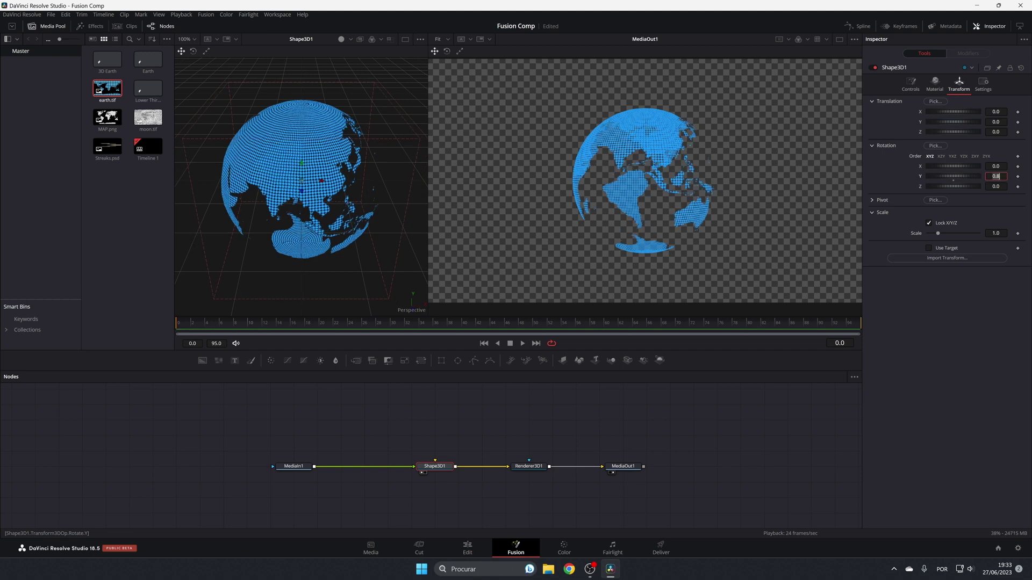
type("-180")
key("Tab")
left_click(1017, 177)
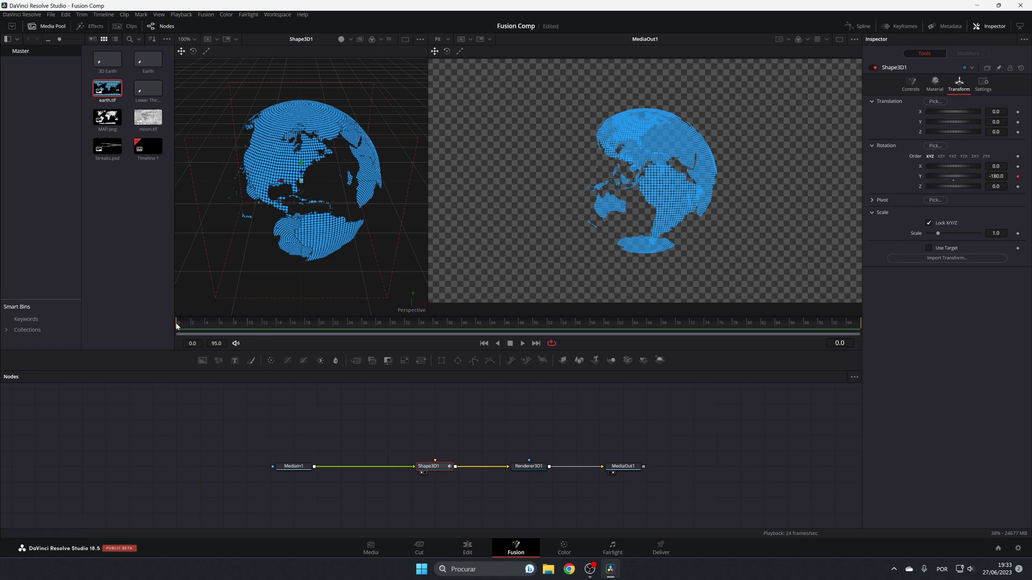
Step: Set the sphere's Y rotation to 180 at frame 95 and play back the spinning animation
left_click_drag(180, 322, 860, 322)
left_click(996, 176)
type("180")
key("Tab")
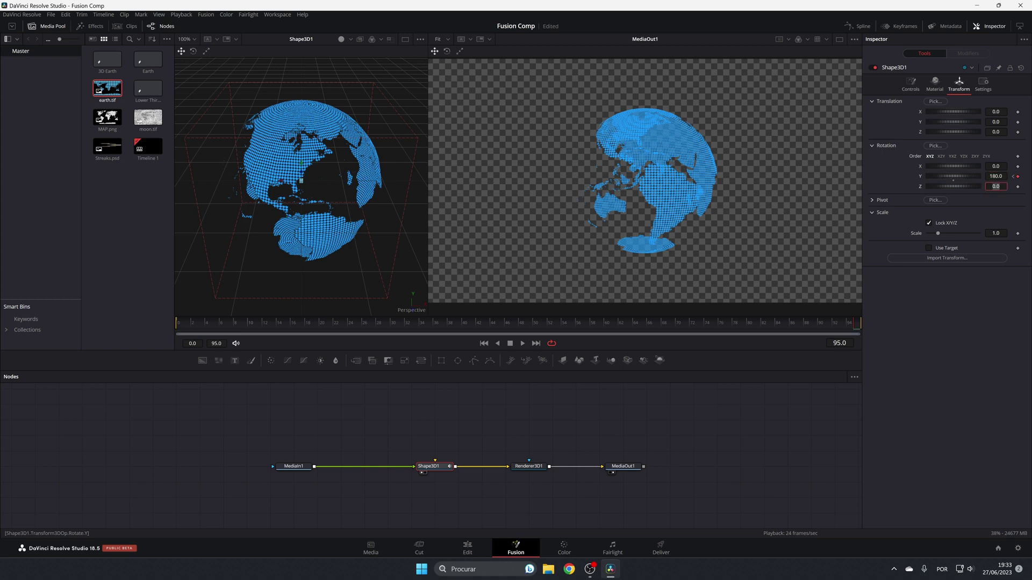
left_click(533, 324)
left_click_drag(495, 329, 172, 338)
left_click(524, 344)
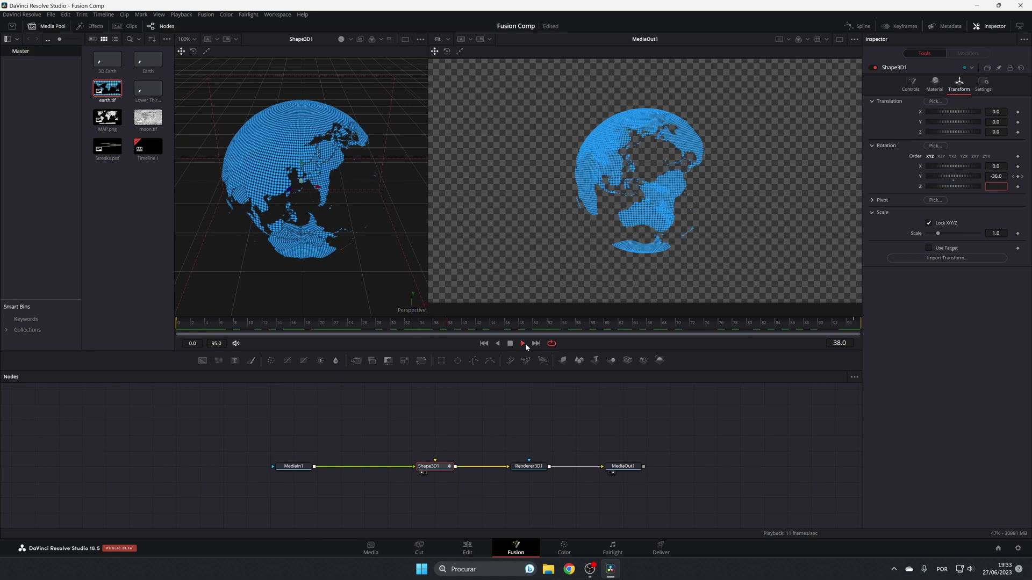
left_click(510, 343)
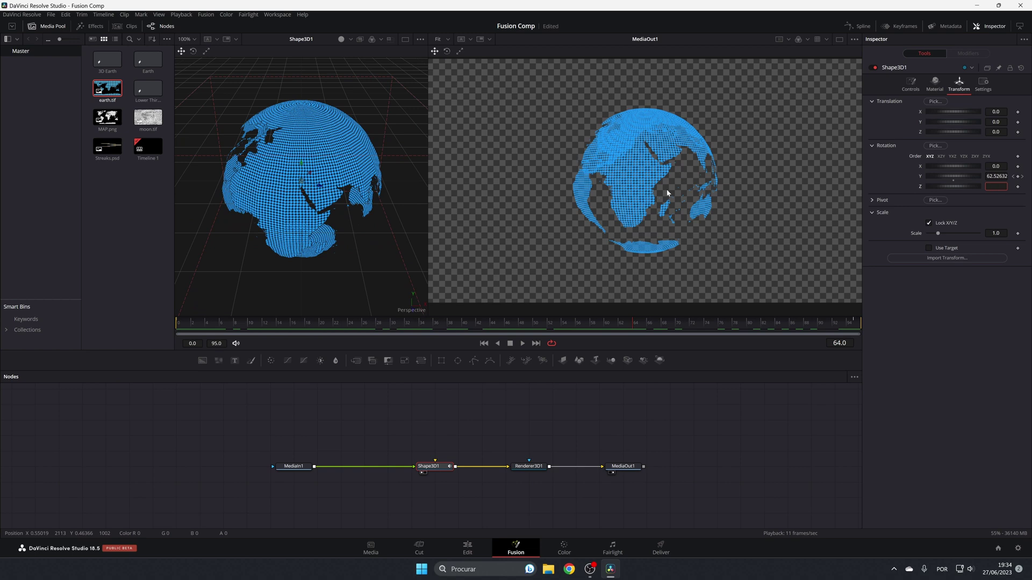
Step: Move the whole node chain higher in the node graph to free space beneath it
key("ctrl+a")
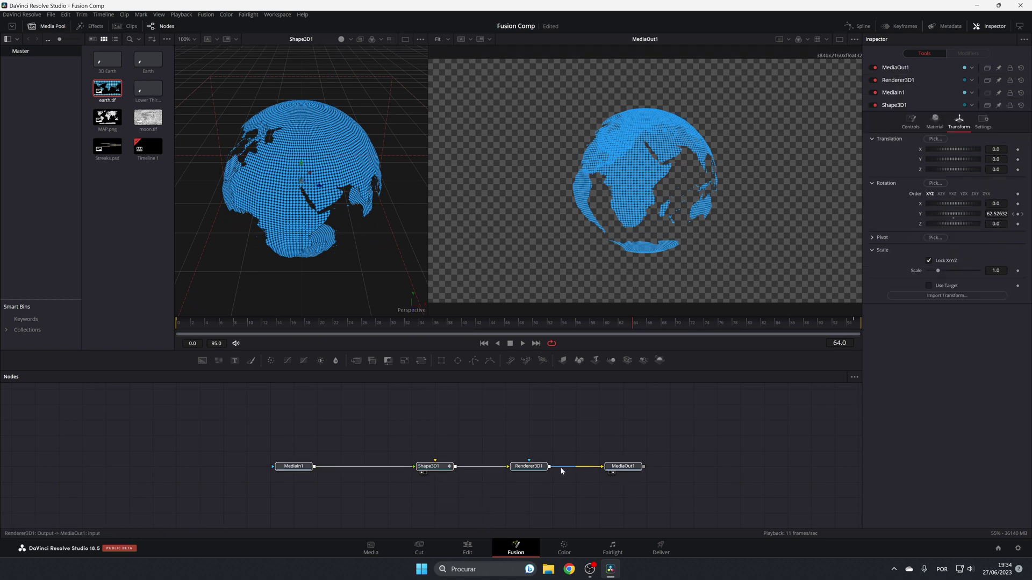
left_click_drag(518, 466, 516, 436)
left_click(489, 451)
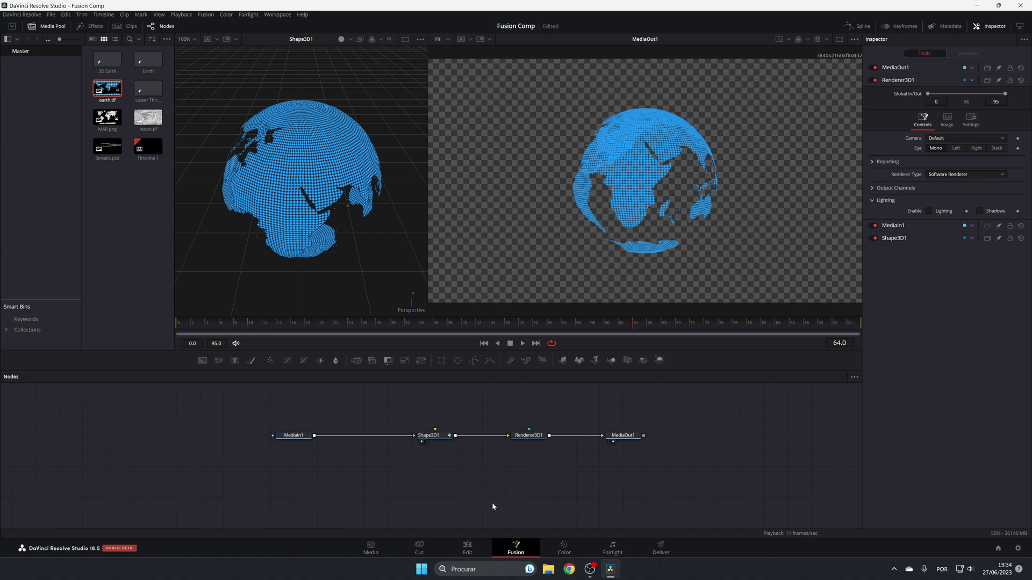
Step: Create an instance of the Shape3D1 node just below the original
left_click(428, 437)
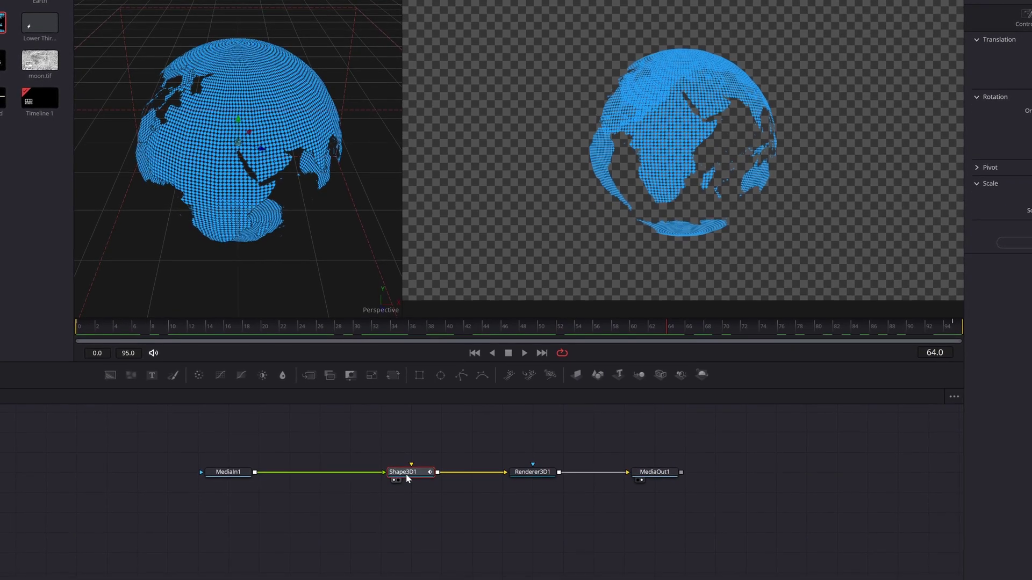
left_click(410, 500)
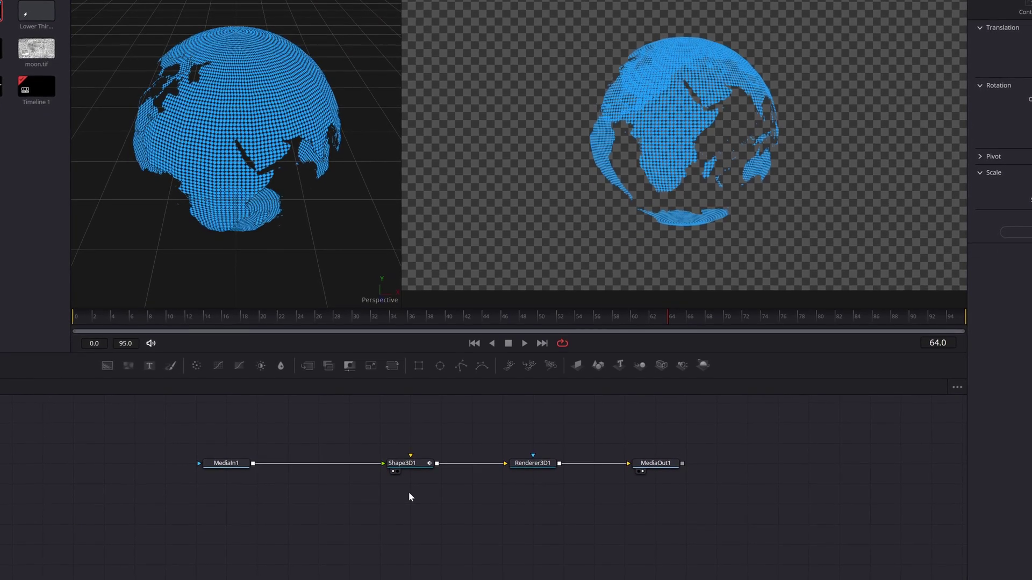
key("ctrl+shift+v")
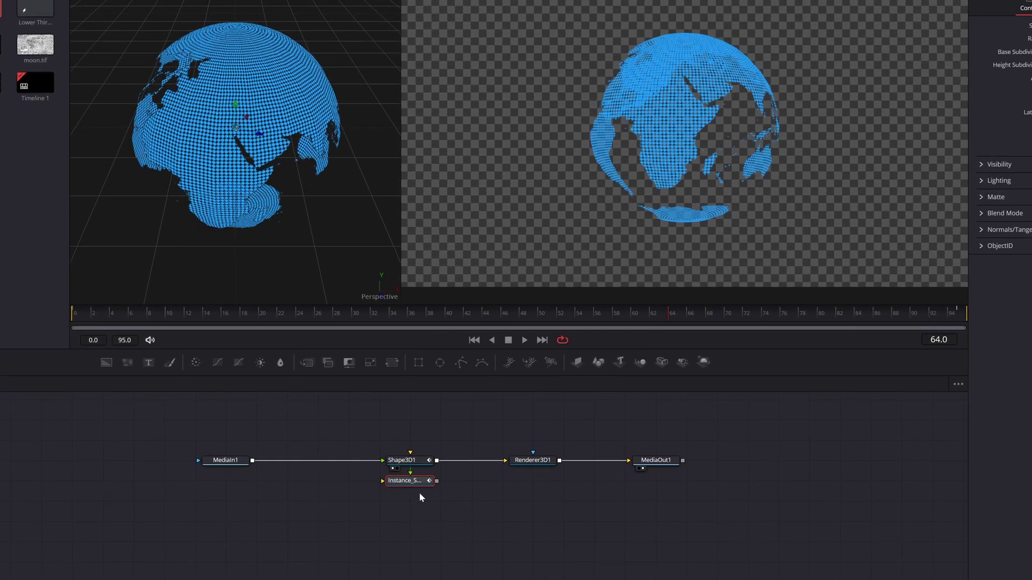
Step: Move the shape instance farther below Shape3D1 in the node graph and deinstance its Radius parameter
left_click_drag(409, 506, 409, 526)
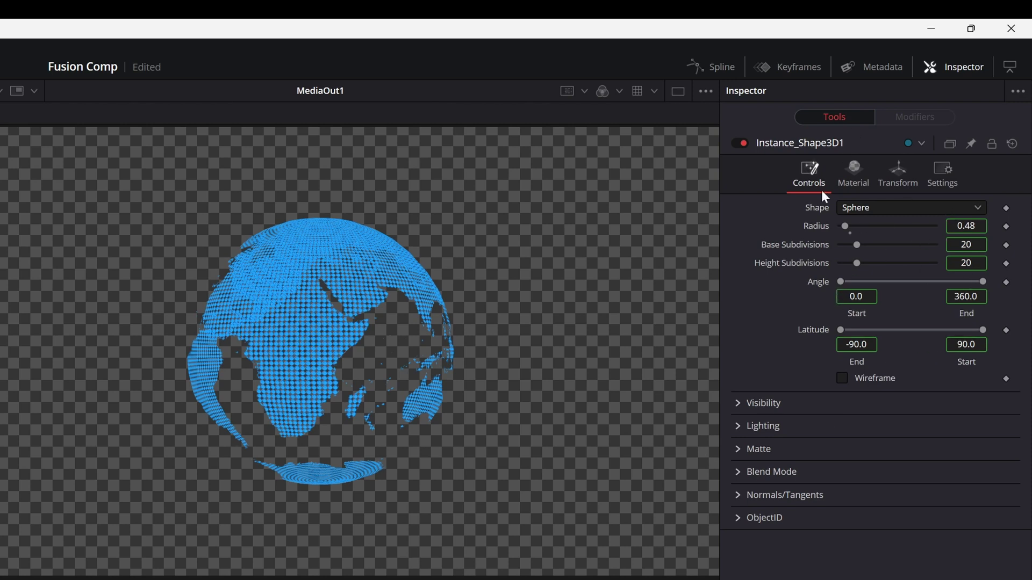
left_click(896, 173)
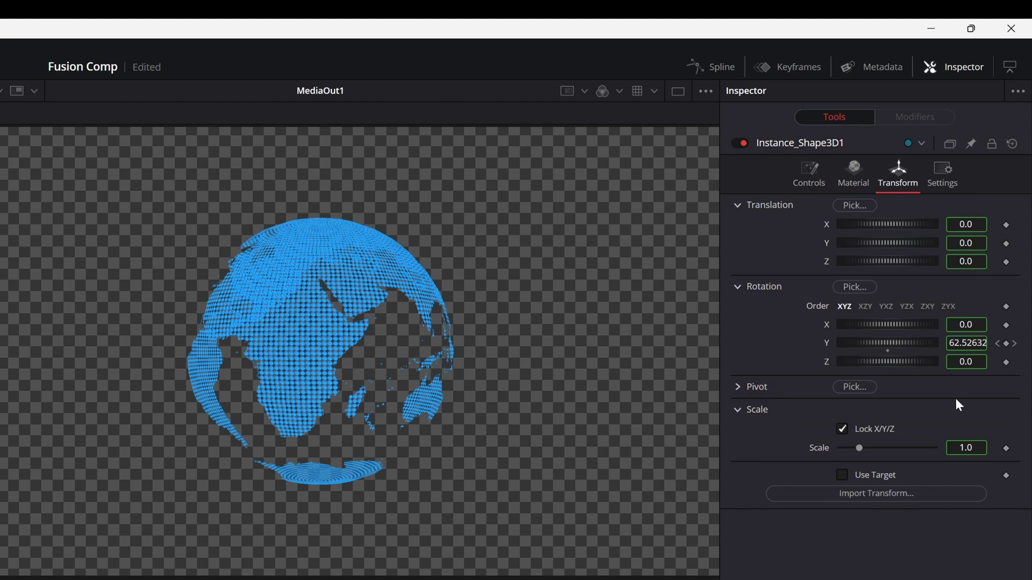
left_click(818, 173)
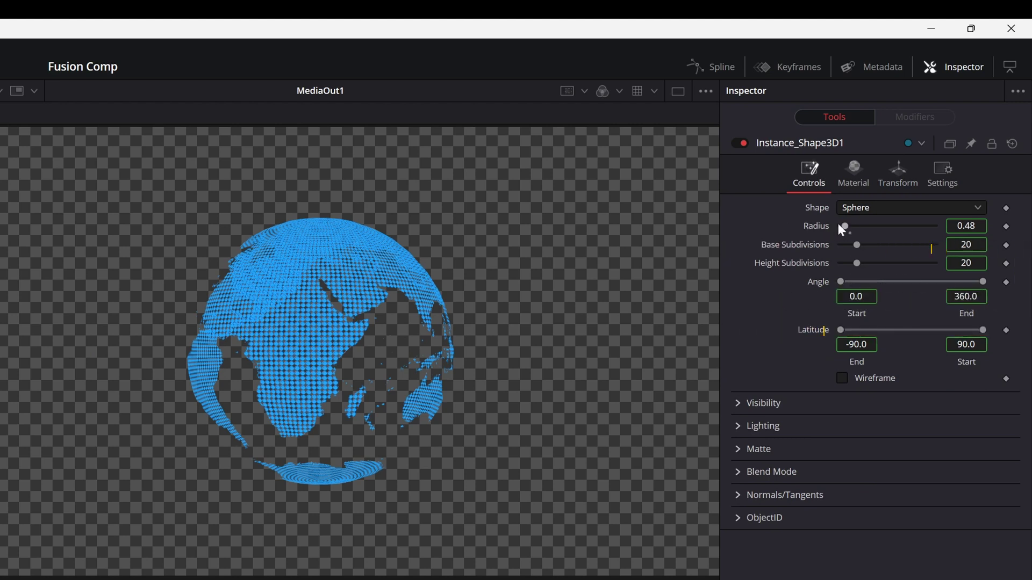
right_click(805, 227)
left_click(809, 227)
right_click(814, 225)
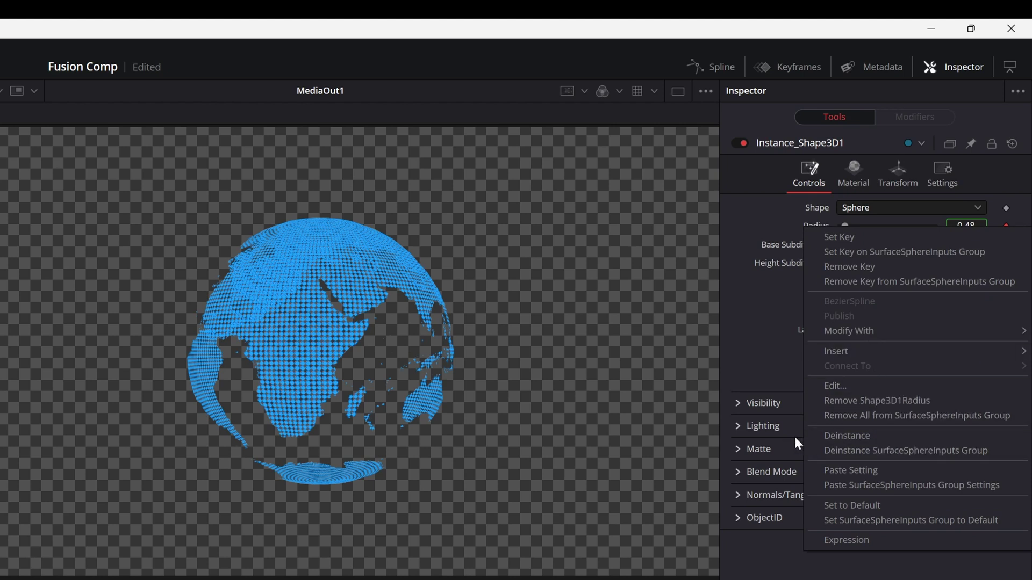
left_click(854, 442)
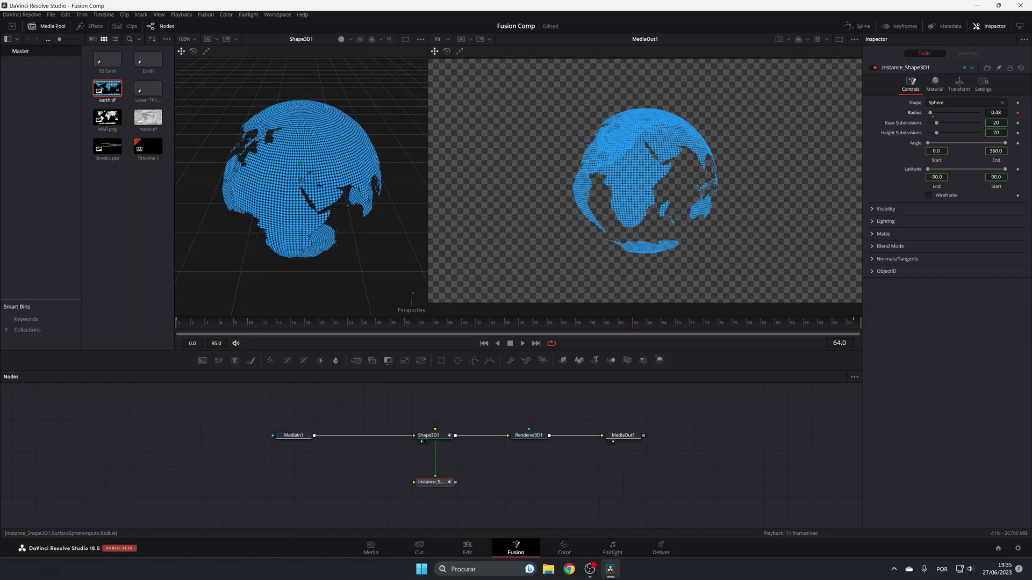
Step: Shift the MediaOut1 and Renderer3D1 nodes farther along the chain to widen the gap after Merge3D1
left_click(502, 433)
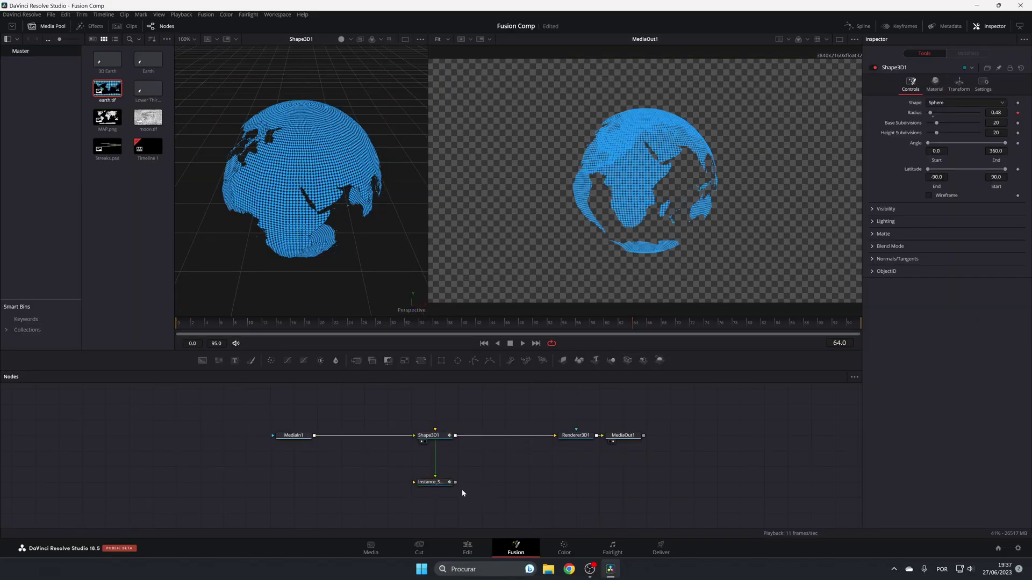
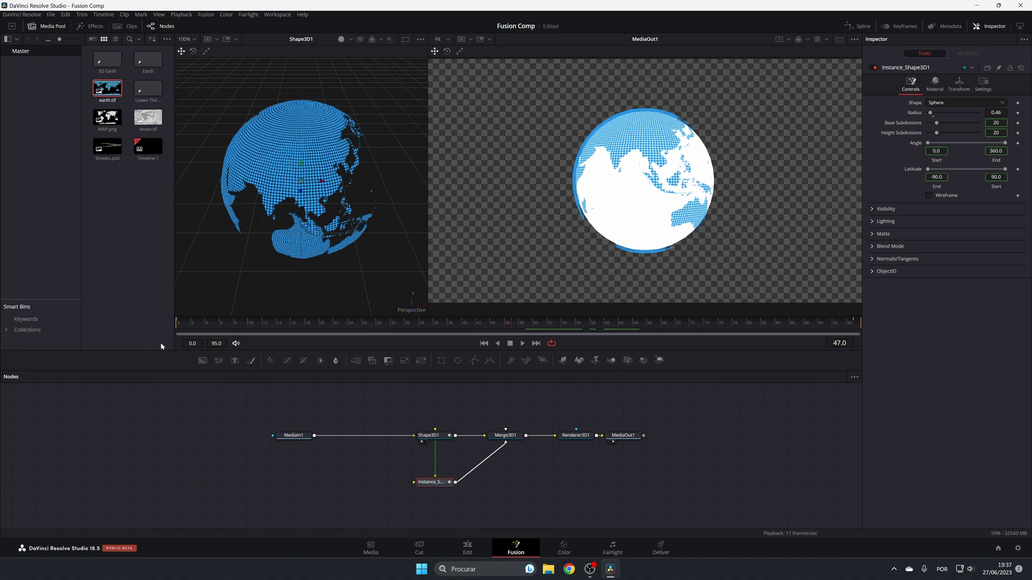
left_click_drag(633, 436, 702, 436)
left_click_drag(573, 436, 621, 436)
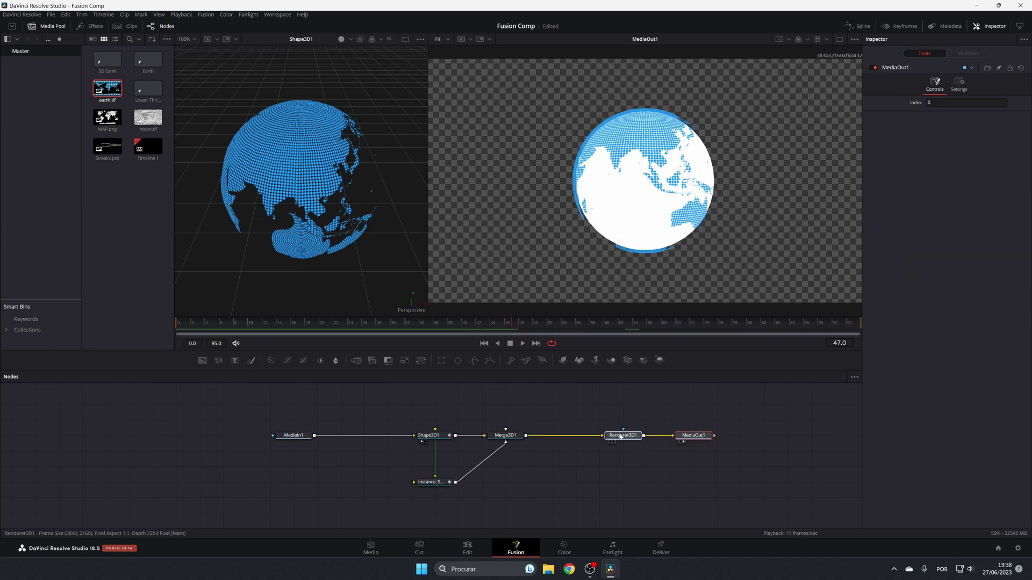
Step: Add a Text3D node beside the shape instance and connect its output to Merge3D1
left_click(596, 360)
left_click_drag(595, 366, 557, 485)
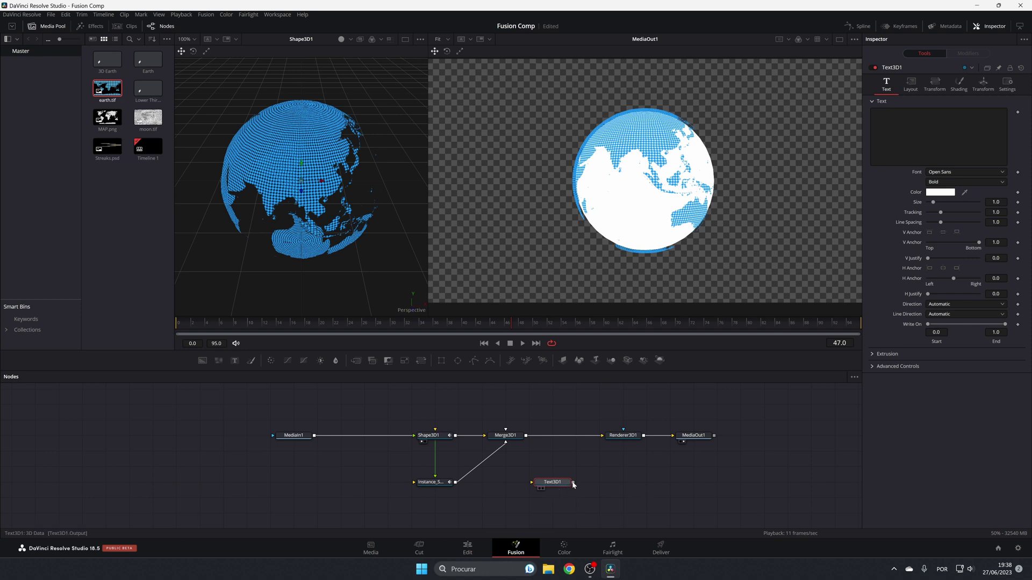
left_click_drag(573, 485, 527, 439)
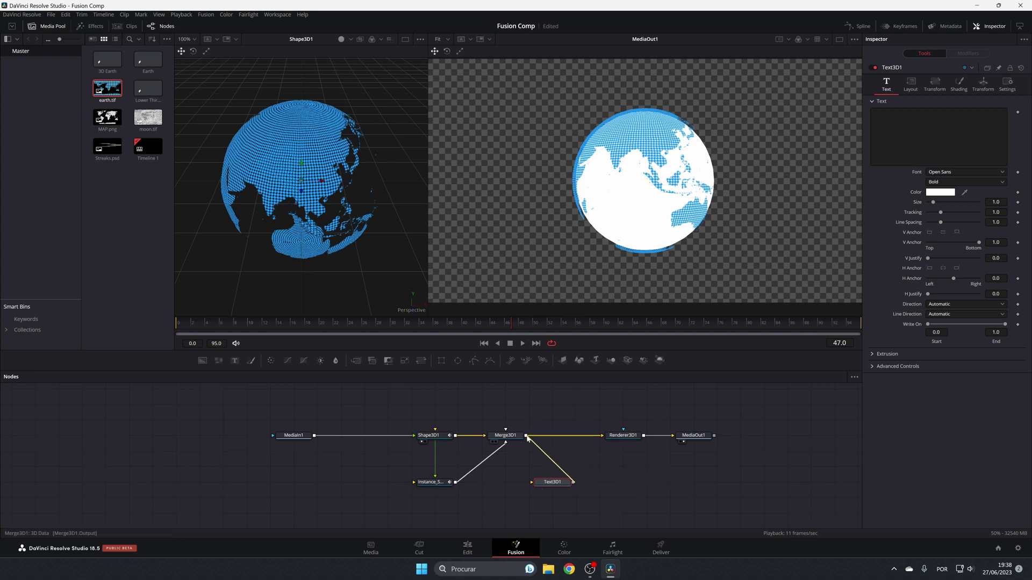
left_click_drag(528, 439, 525, 438)
left_click(505, 435)
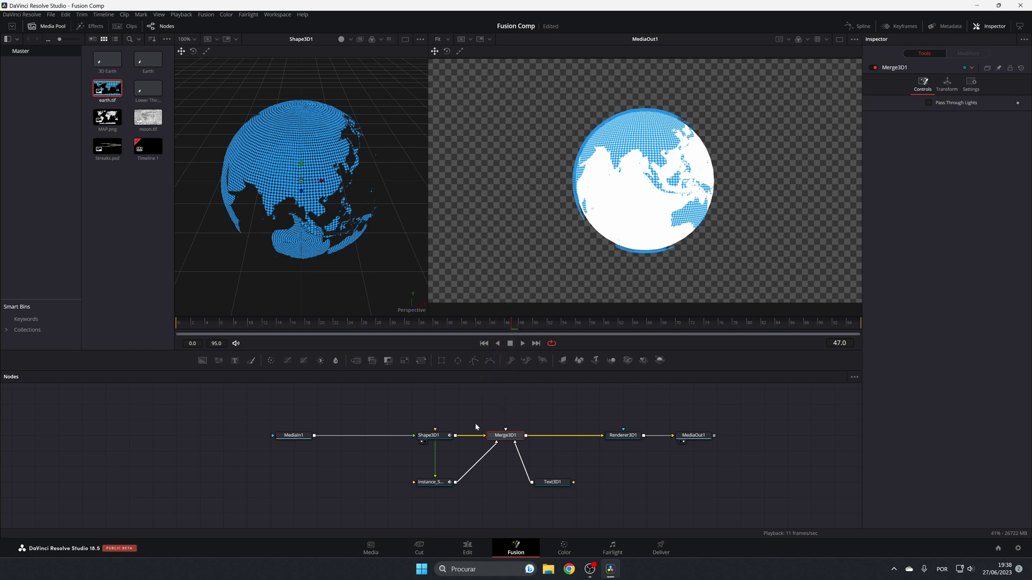
Step: Enter "Earth" as the text of the Text3D1 node and set its color to black
left_click(559, 484)
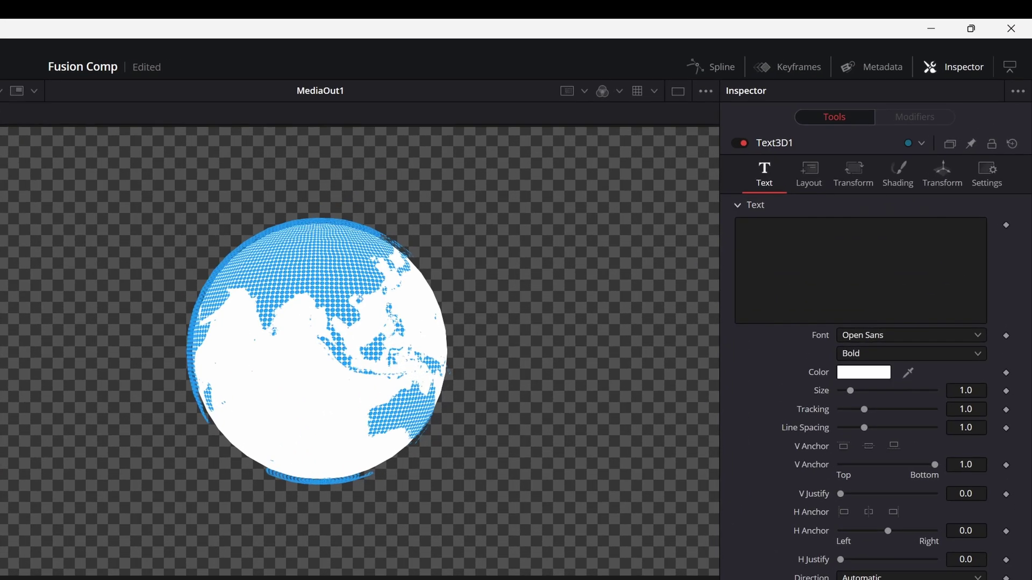
type("Earth")
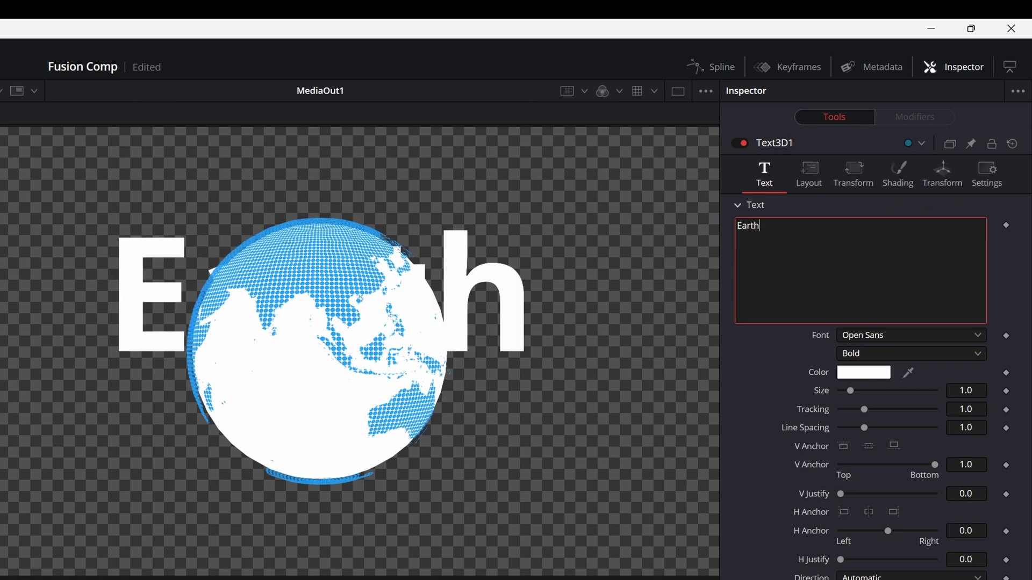
left_click(879, 380)
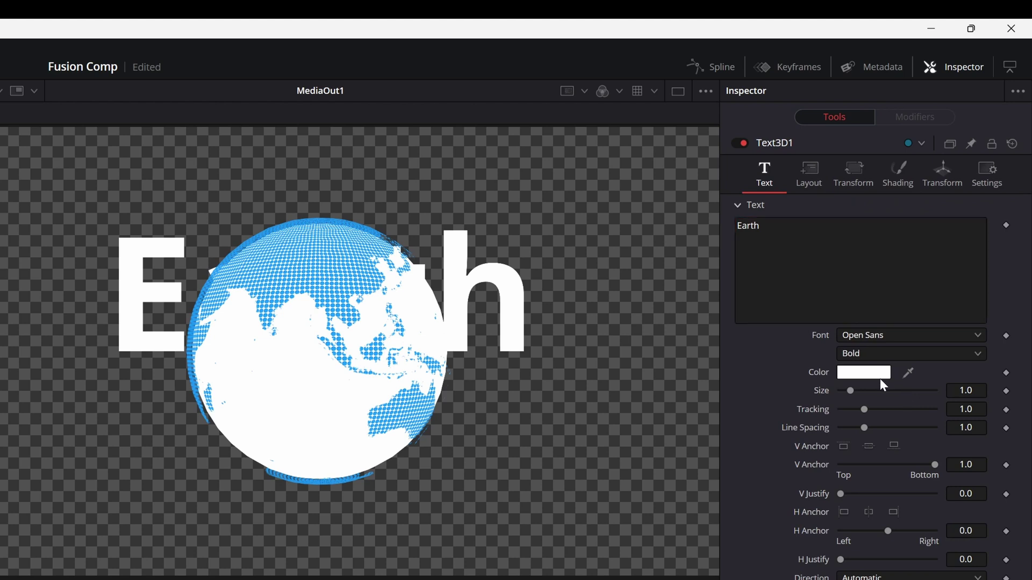
left_click_drag(255, 491, 255, 556)
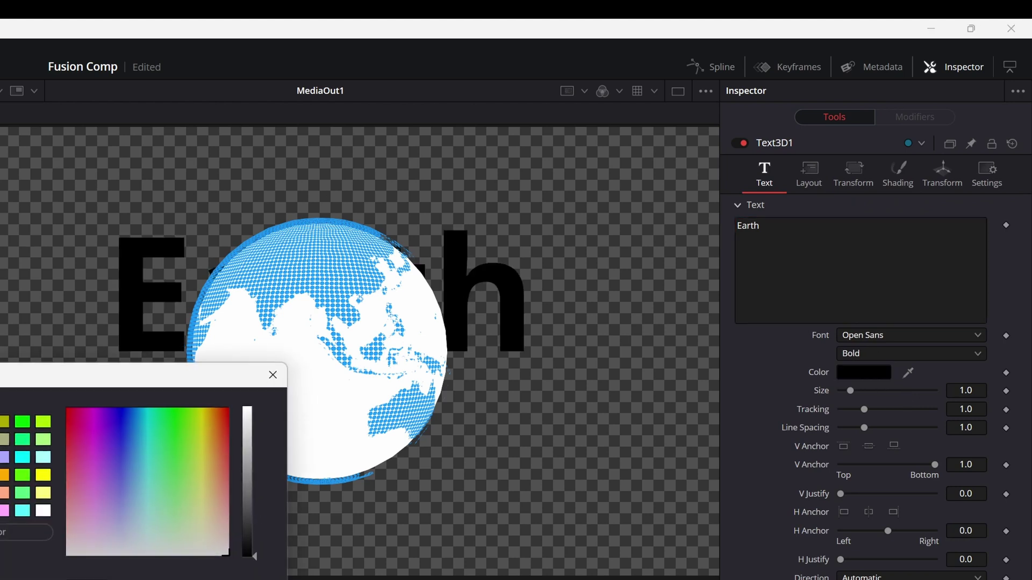
left_click(272, 374)
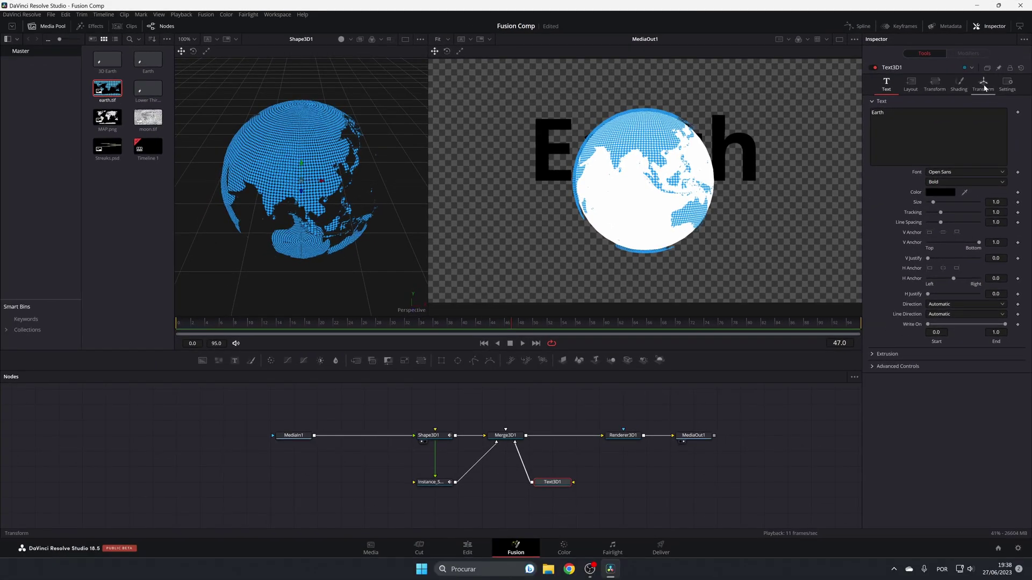
Step: Bring the text in front of the globe with Z translation 0.87 and Y translation -0.116, and reduce its size to 0.58
left_click(984, 84)
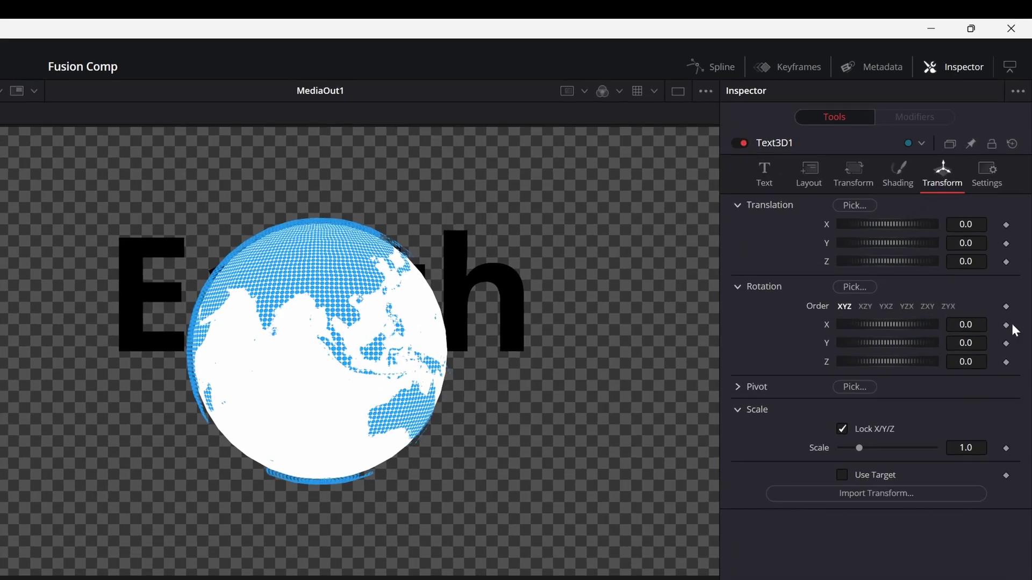
mouse_move(866, 262)
left_mouse_down()
mouse_move(882, 240)
mouse_move(871, 244)
left_mouse_up()
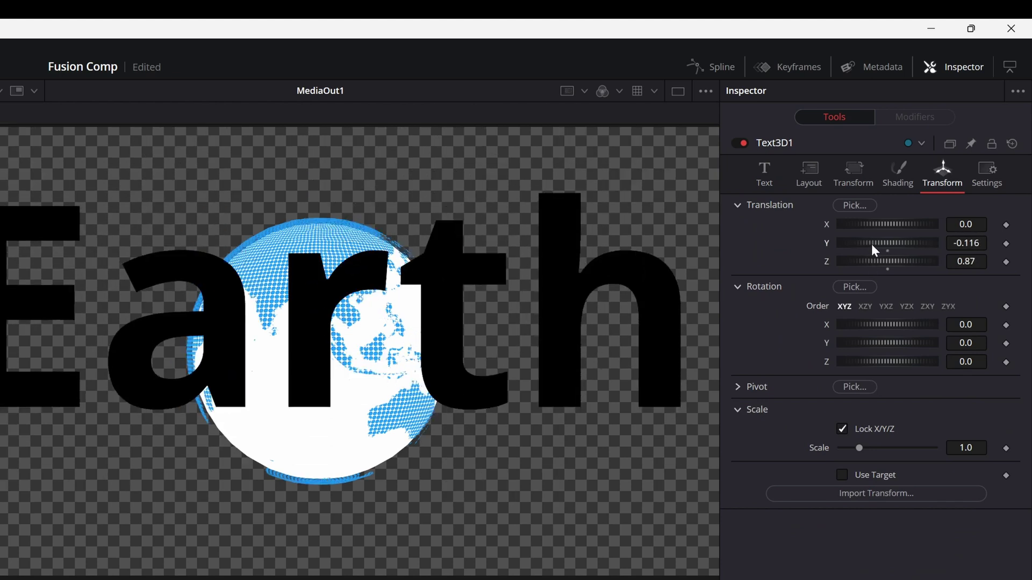
left_click(767, 181)
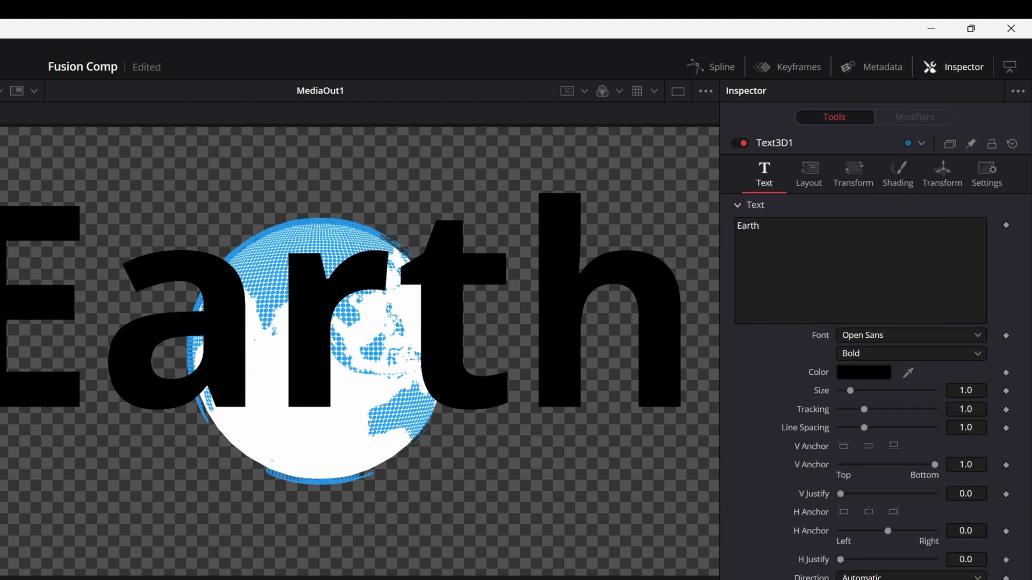
left_click_drag(850, 391, 846, 391)
Step: Set the Earth text's font to Montserrat with the Black style
left_click(900, 338)
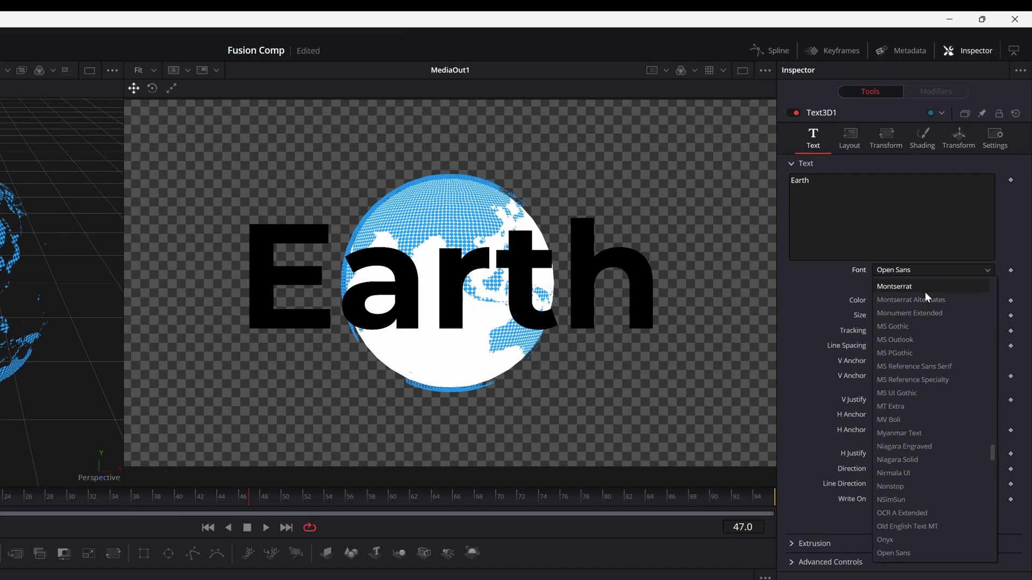
left_click(860, 353)
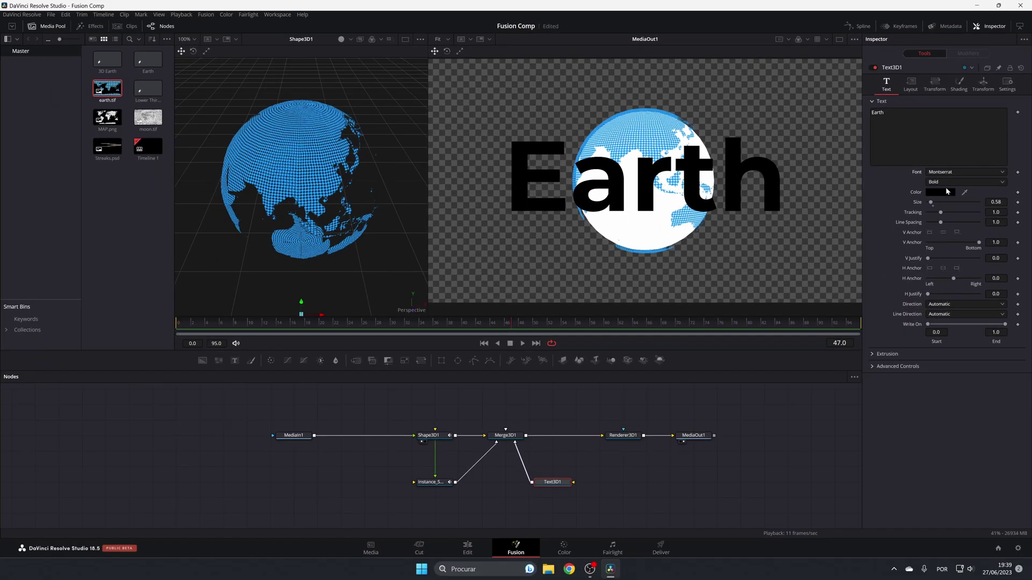
left_click(950, 186)
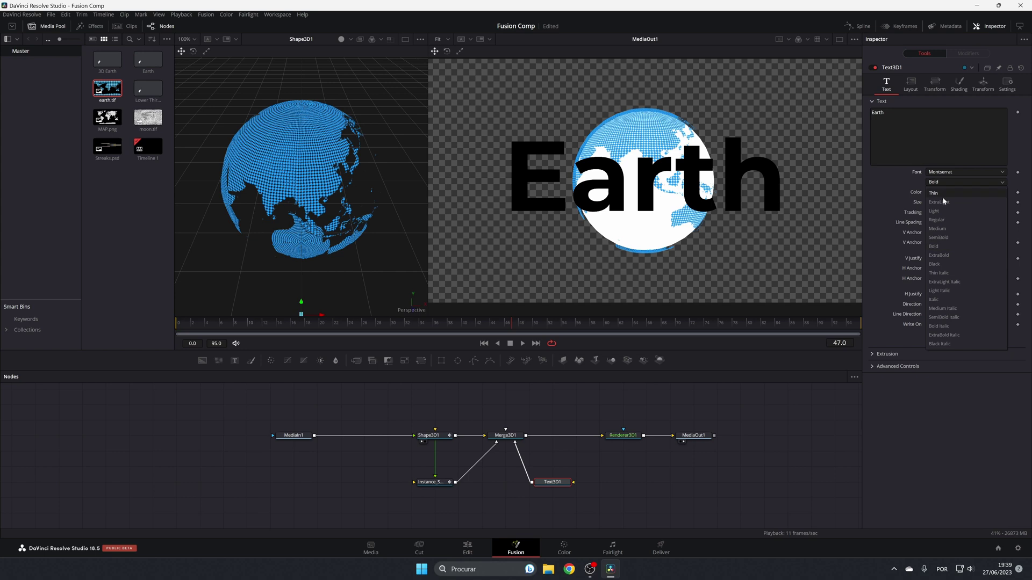
left_click(943, 265)
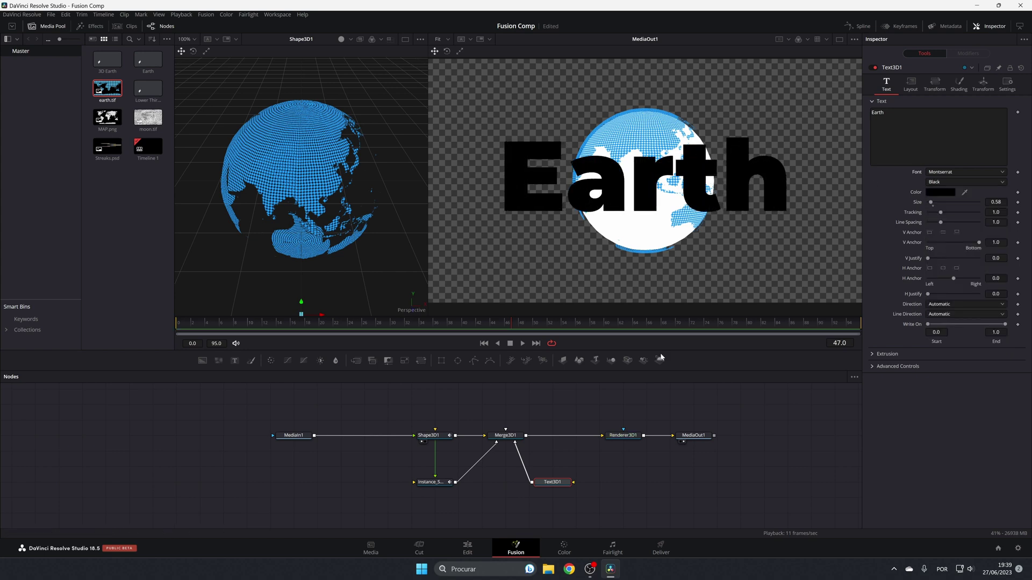
Step: Play back the animation from frame 0 to check the text in front of the spinning globe
left_click_drag(510, 330, 171, 333)
key("space")
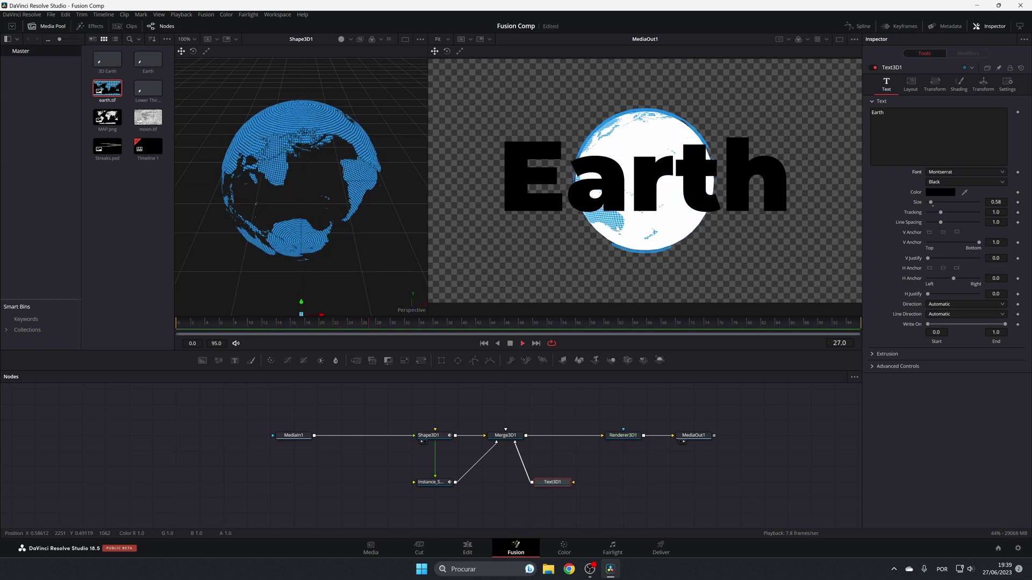
key("space")
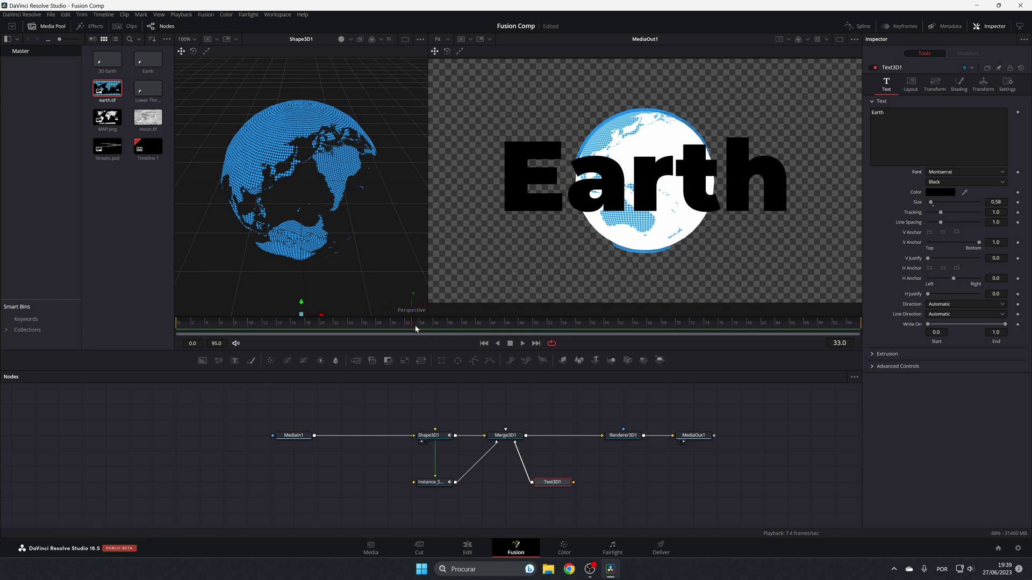
Step: Keyframe the text's Z translation, Y translation and Scale at frame 0
left_click_drag(411, 328, 170, 335)
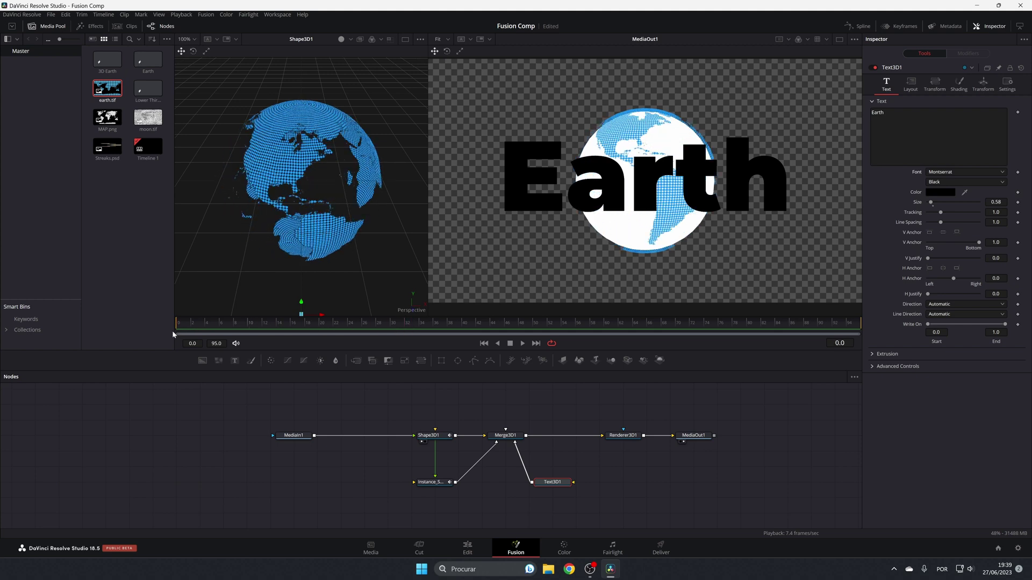
left_click(983, 85)
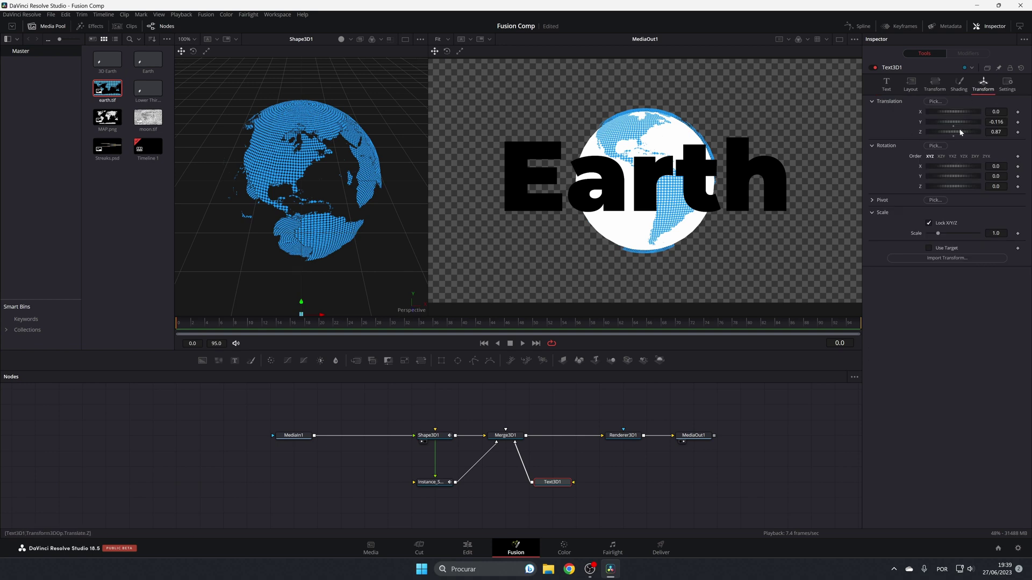
left_click(1018, 133)
left_click(1017, 123)
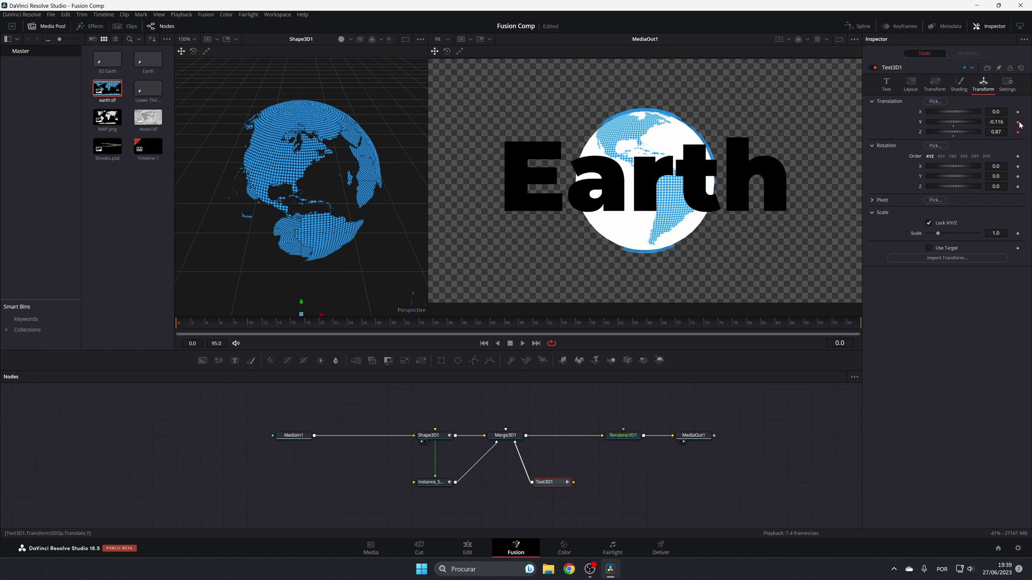
left_click(1018, 234)
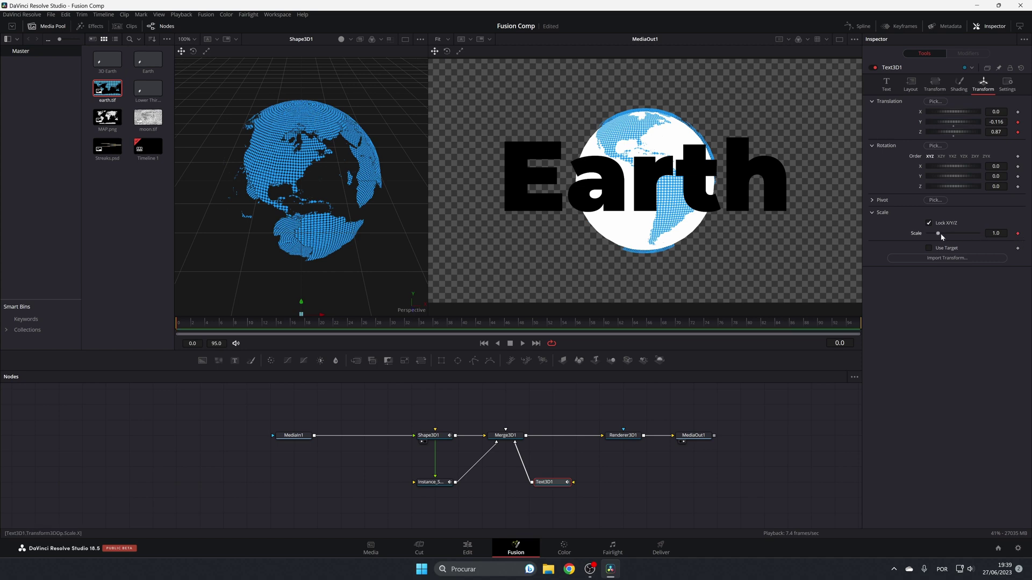
Step: Scale the text down to 0.215 and hide it inside the globe at Z about 0.412 and Y about -0.047
left_click(995, 233)
type("0.845")
key("Return")
left_click_drag(936, 233, 929, 233)
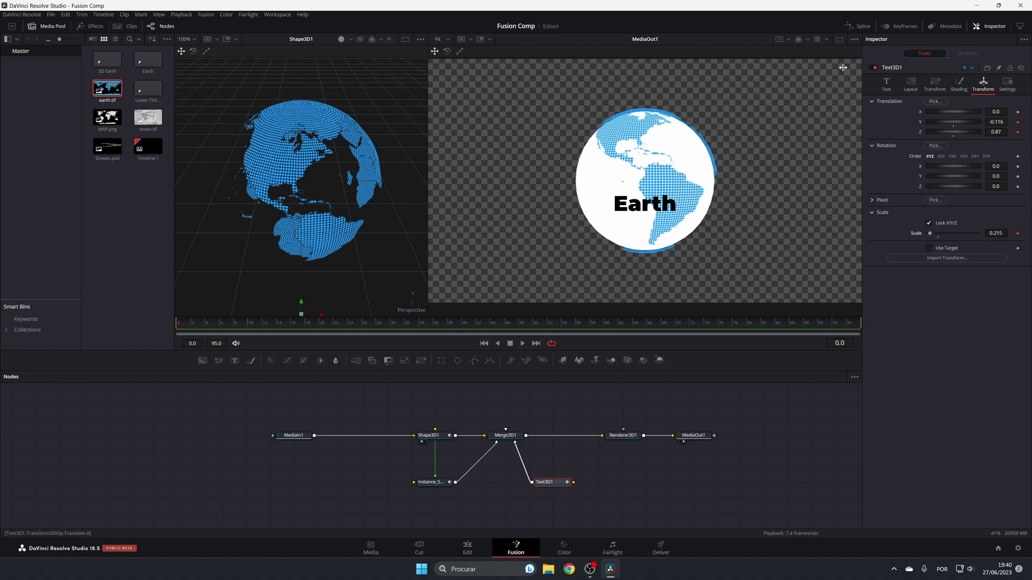
left_click_drag(952, 121, 967, 122)
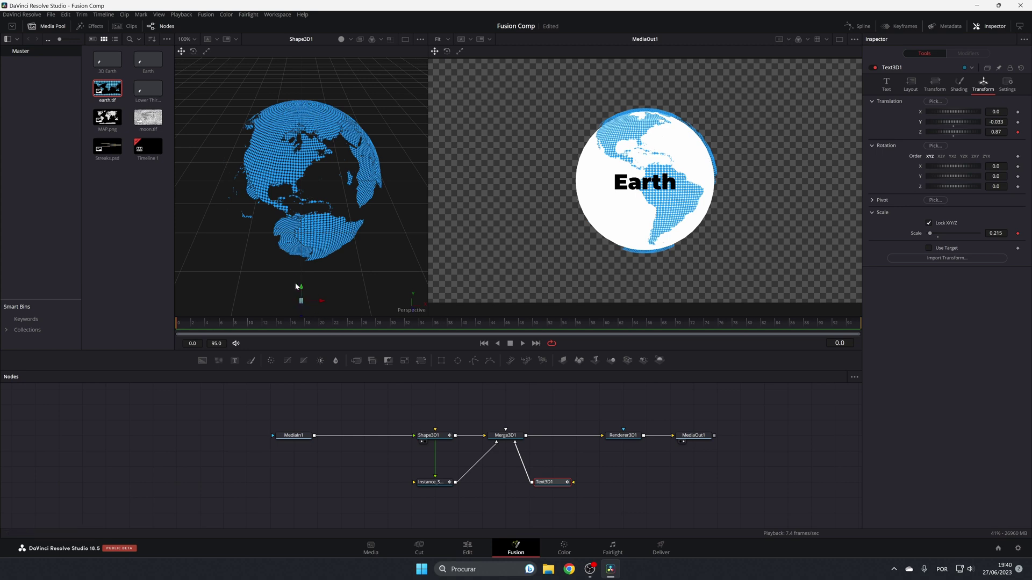
left_click_drag(302, 291, 313, 242)
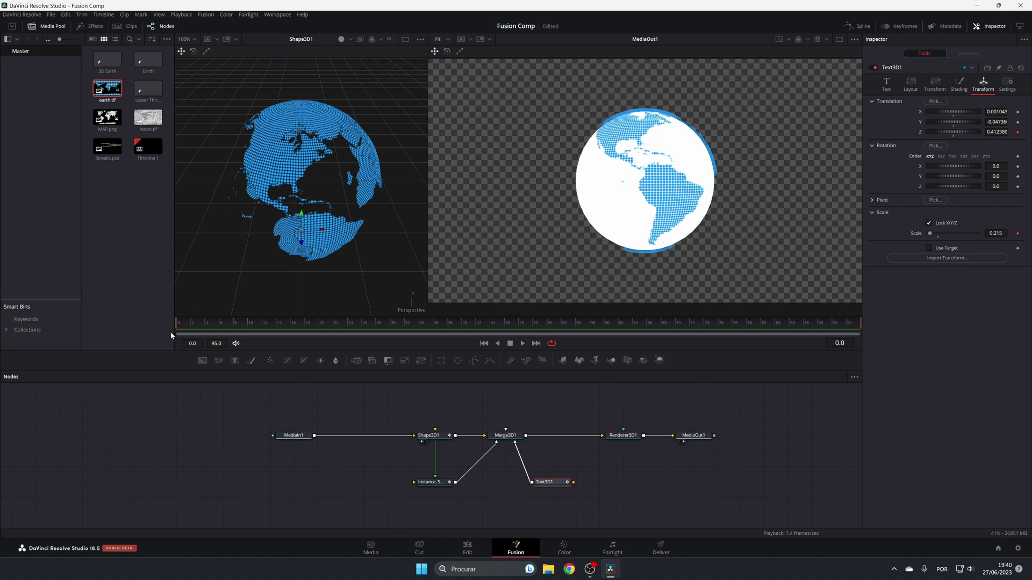
Step: At the last frame, keyframe the text's scale and set its Z translation to 1.72 and Y translation to about -0.032
left_click_drag(178, 330, 610, 339)
left_click_drag(855, 331, 899, 333)
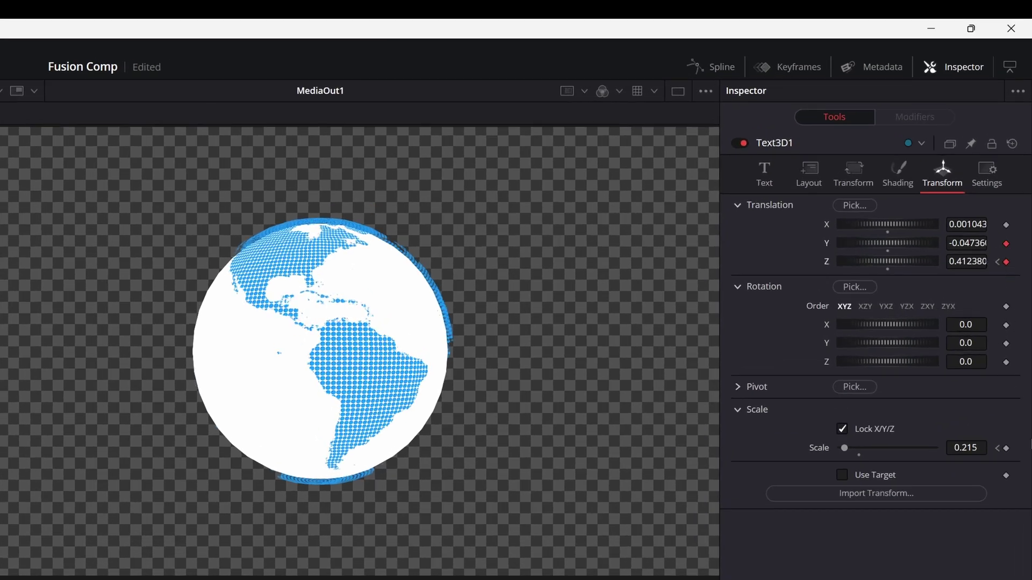
left_click(1006, 448)
left_click_drag(869, 262, 876, 265)
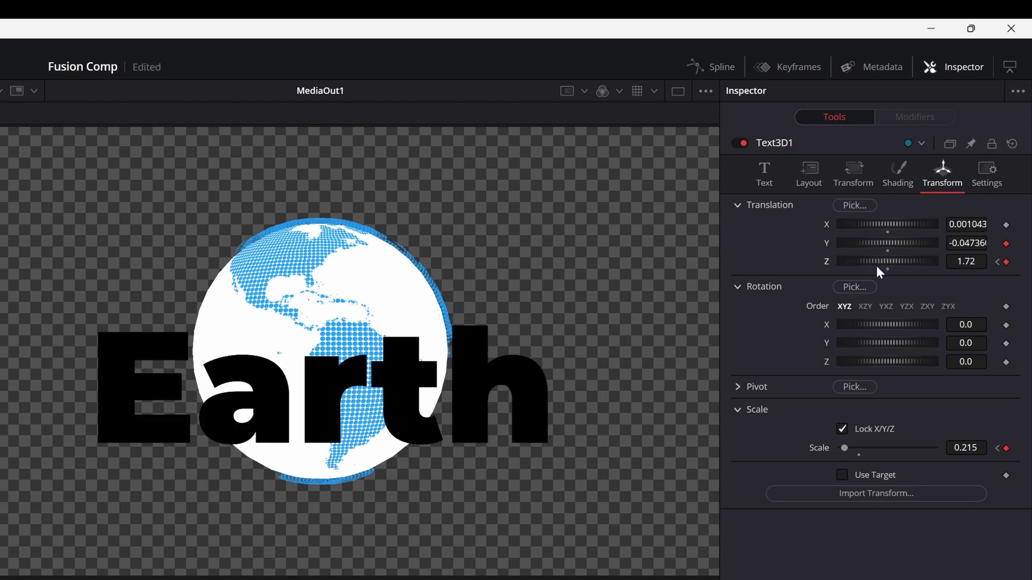
left_click_drag(966, 243, 971, 243)
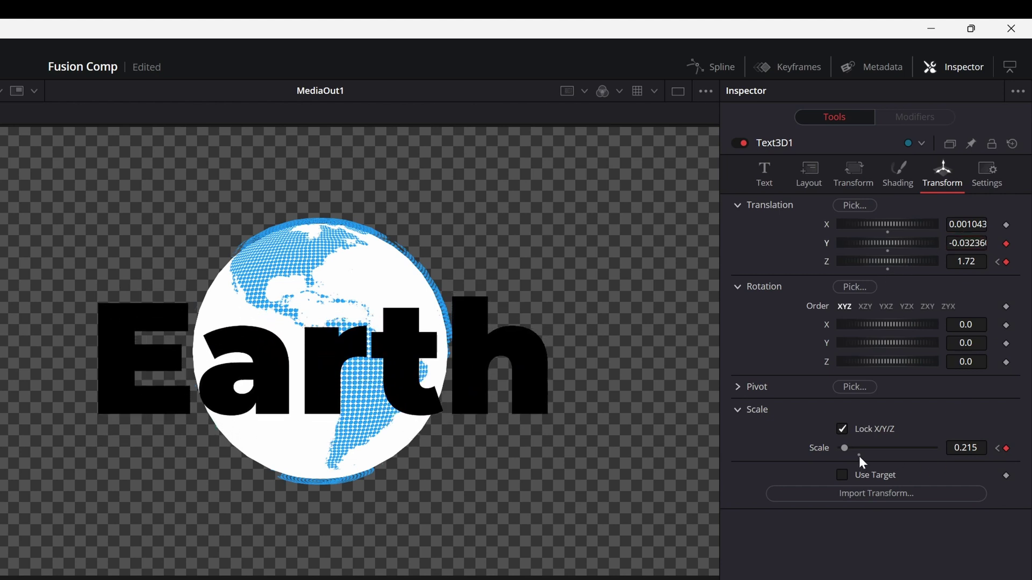
Step: At the last frame, set the text's Z translation to 1.39, Scale to 0.473 and Y translation to about -0.059, and play the animation
left_click_drag(966, 261, 959, 261)
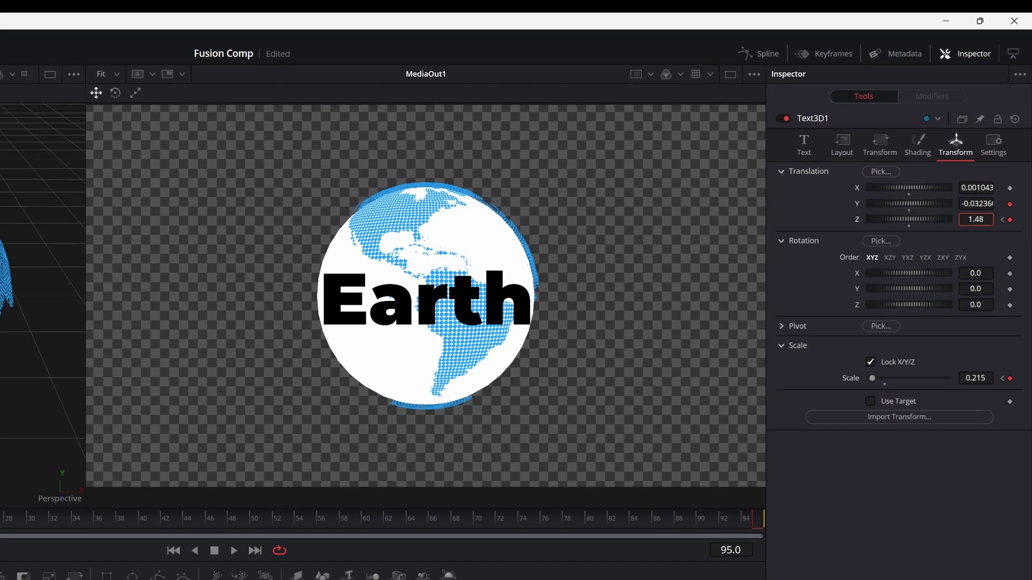
left_click_drag(908, 219, 905, 219)
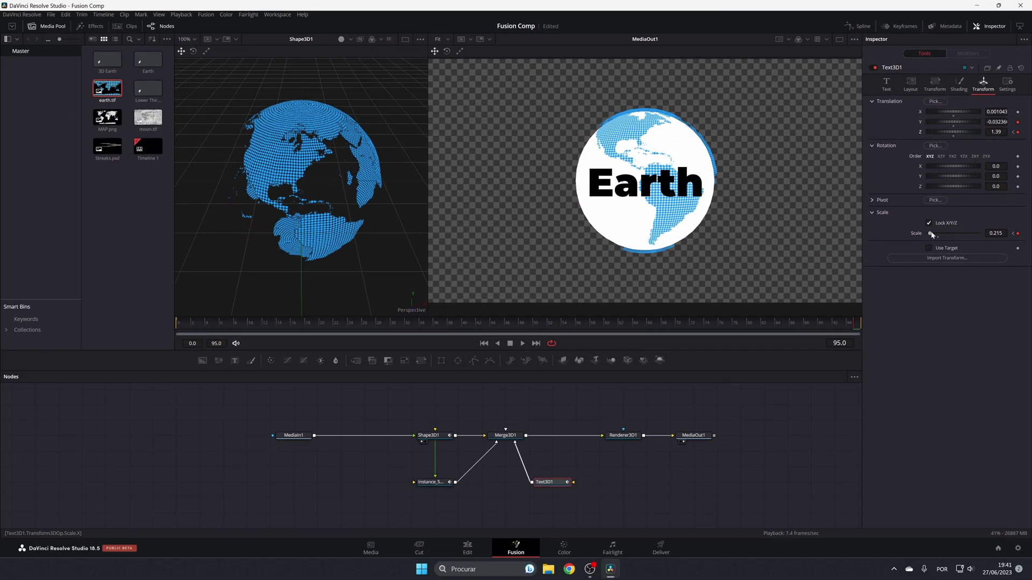
left_click_drag(872, 378, 877, 381)
left_click_drag(932, 235, 938, 235)
left_click_drag(996, 122, 988, 121)
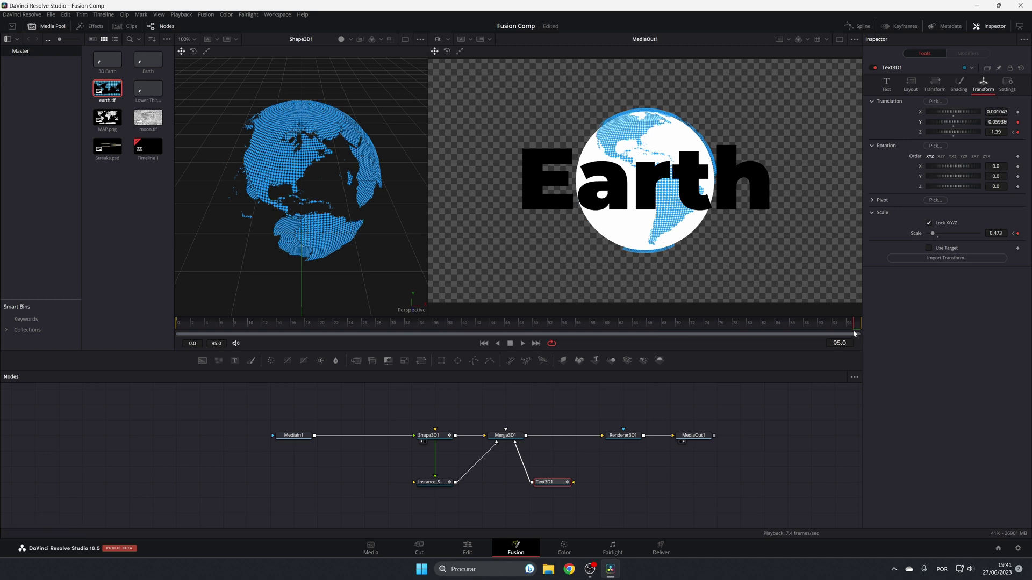
left_click(524, 346)
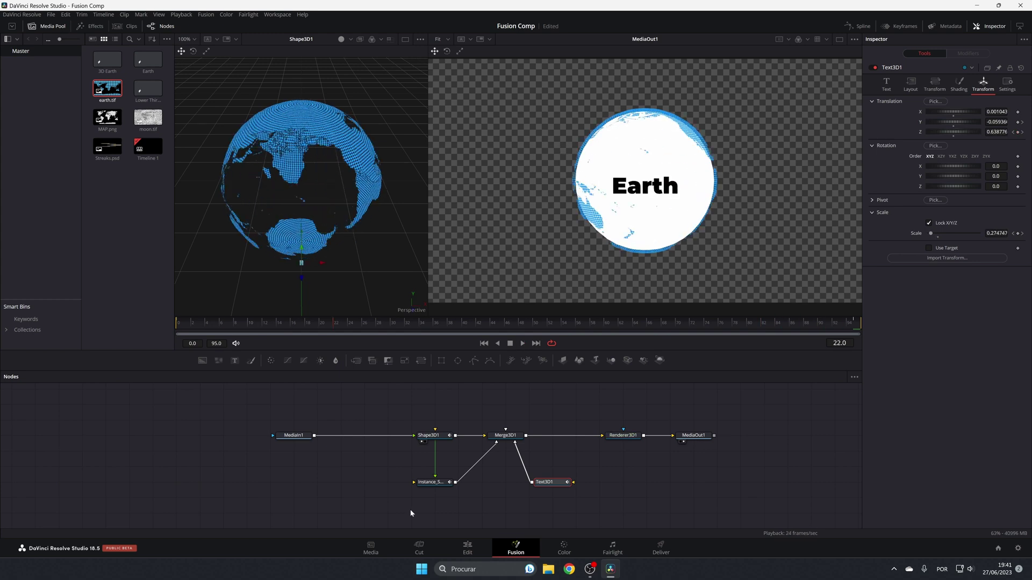
Step: Switch to the Edit page and delete the leftover clips after the Earth clip on the timeline
left_click(468, 547)
scroll(693, 462, "down", 2)
scroll(709, 494, "up", 3)
left_click_drag(827, 493, 684, 434)
key("Delete")
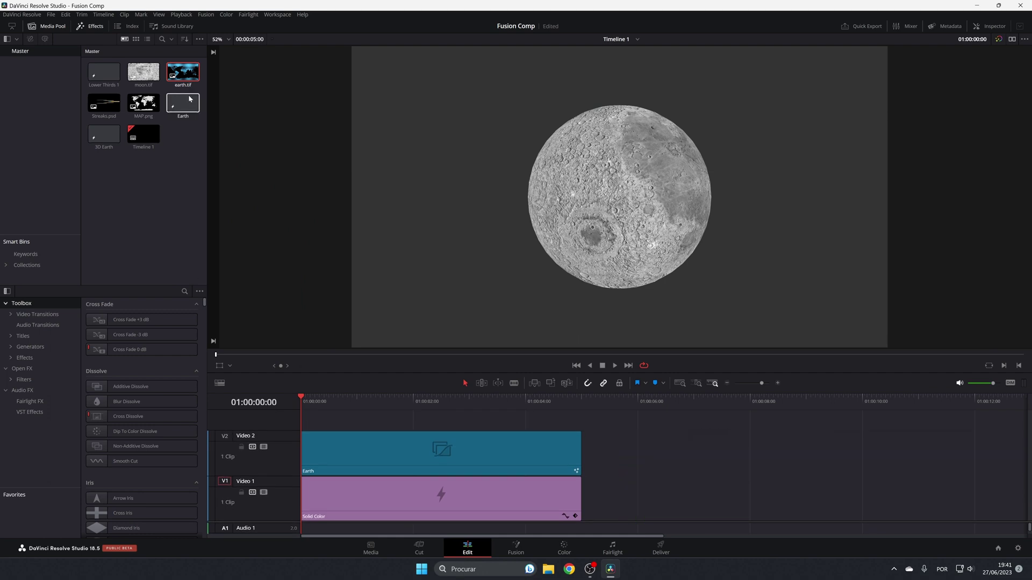
Step: Place the 3D Earth composition on Video 2 after the Earth clip, with a Solid Color copy beneath it trimmed to the same length
left_click_drag(345, 216, 623, 460)
left_click_drag(436, 508, 762, 523)
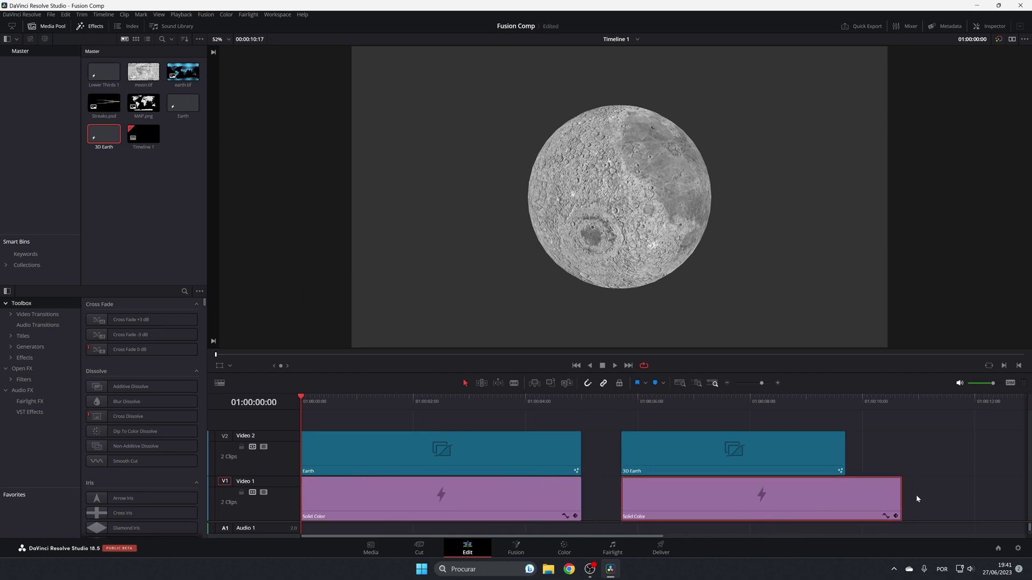
left_click_drag(899, 501, 844, 500)
Step: Play the 3D Earth clip from its start at 01:00:05:17 to check when the text comes out of the globe
left_click(618, 399)
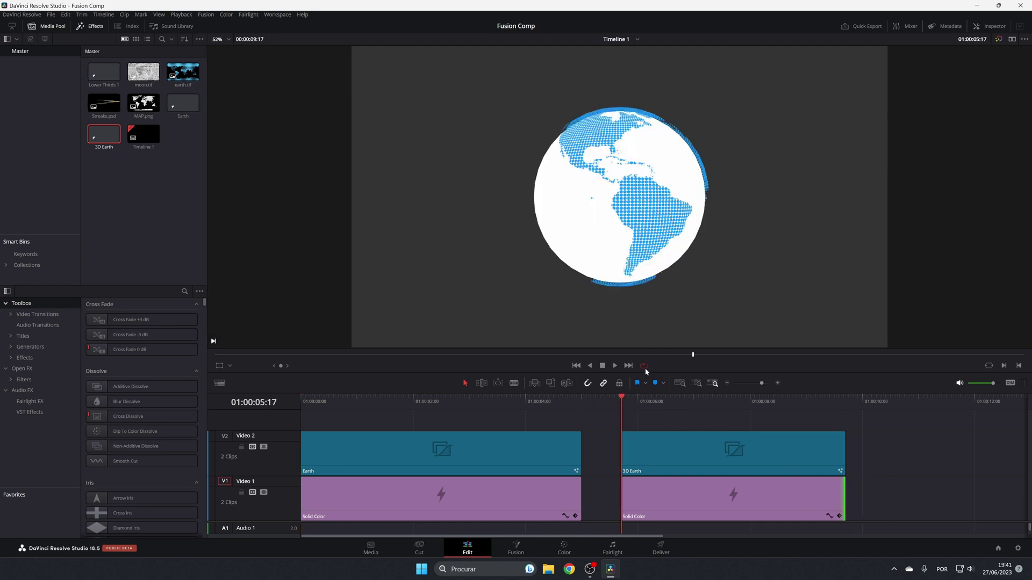
key("space")
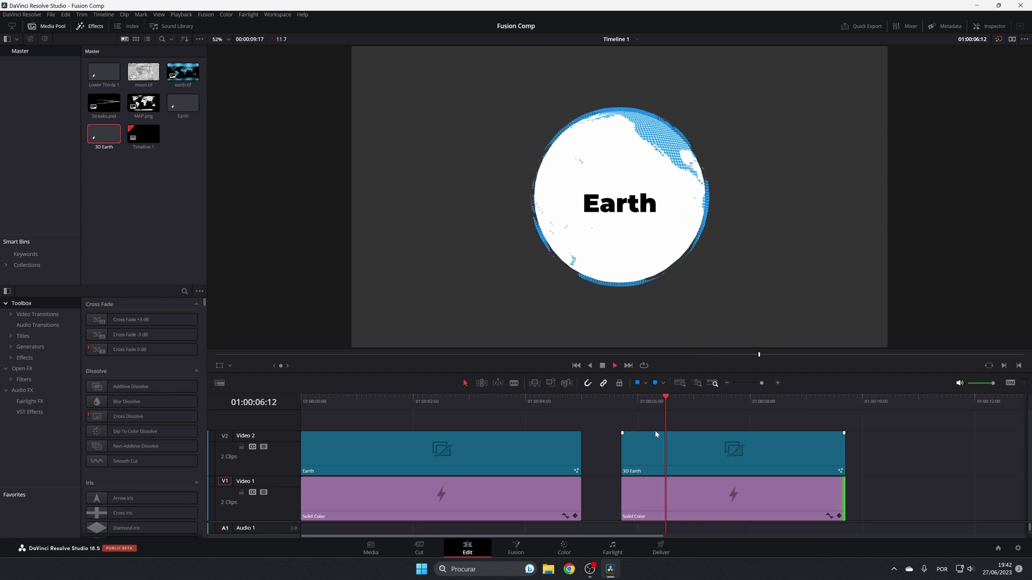
key("space")
scroll(620, 427, "down", 1)
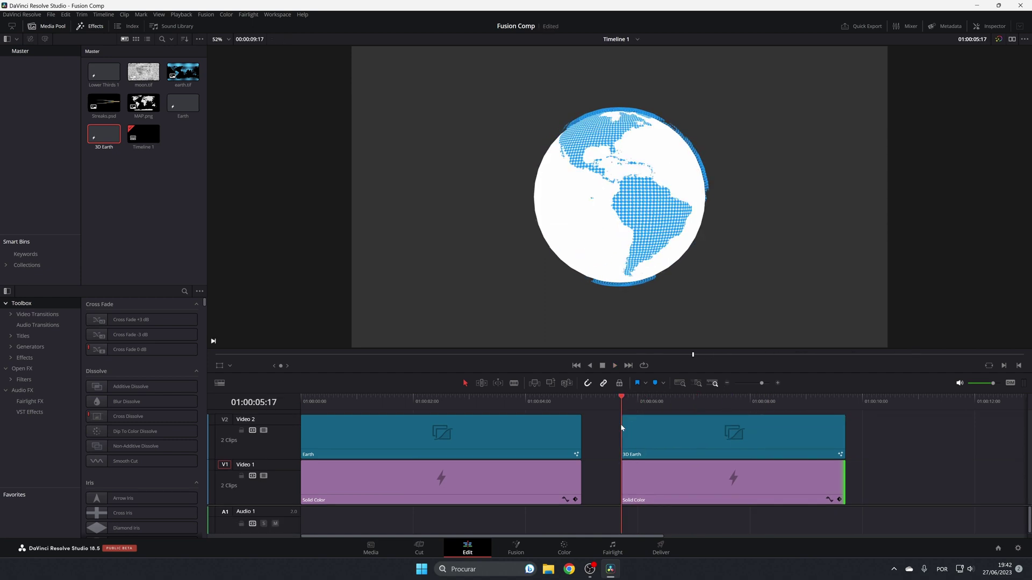
key("space")
key("space")
Step: Open the 3D Earth clip in Fusion, set the text's Z translation at frame 0 to about -0.071, and play the animation
key("shift+5")
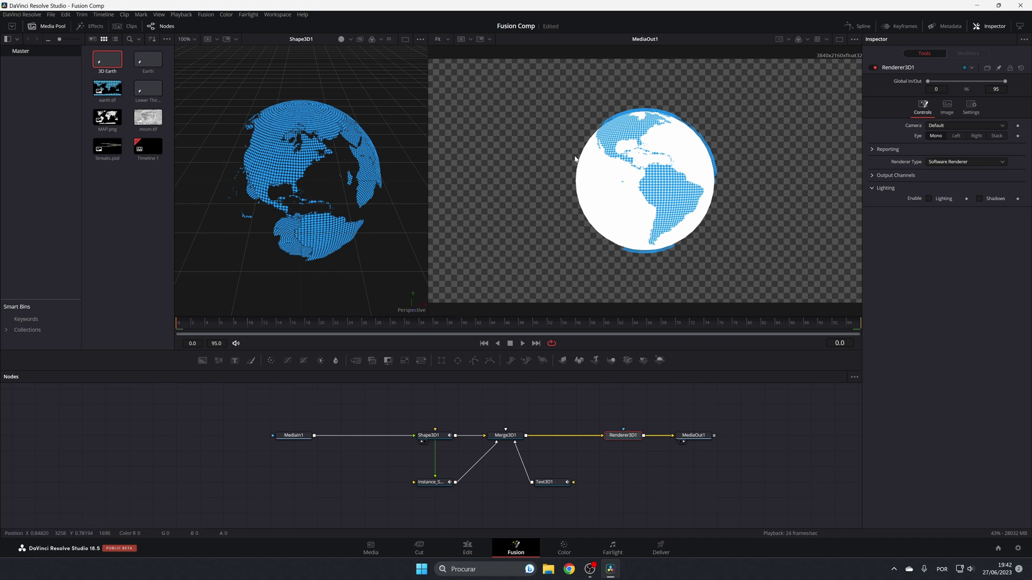
left_click(550, 483)
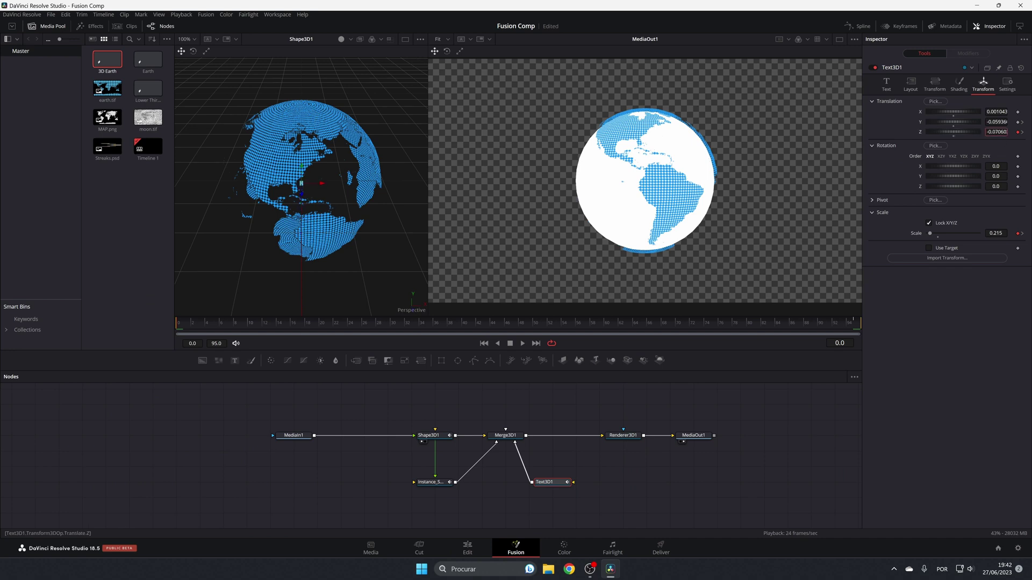
key("space")
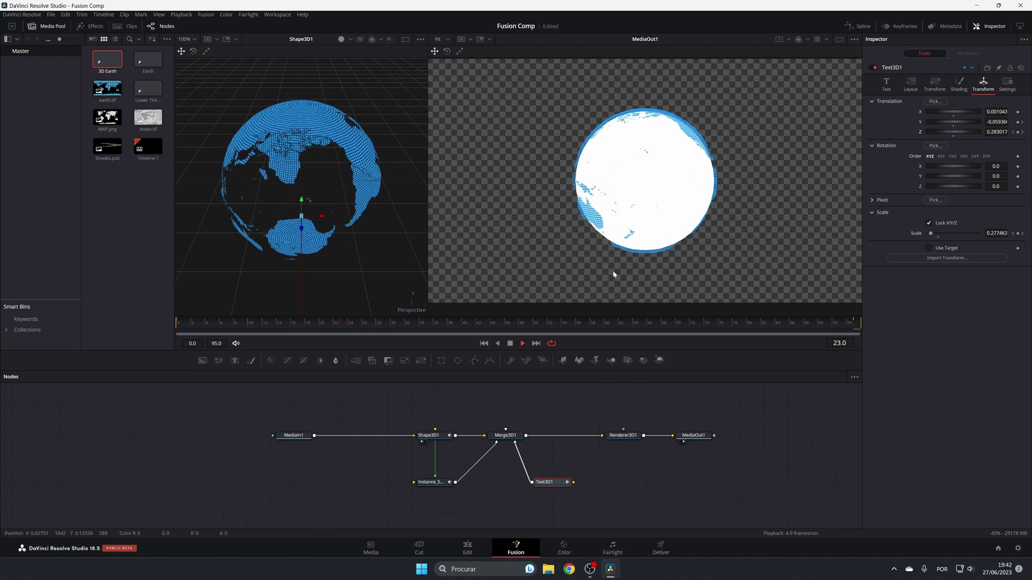
key("space")
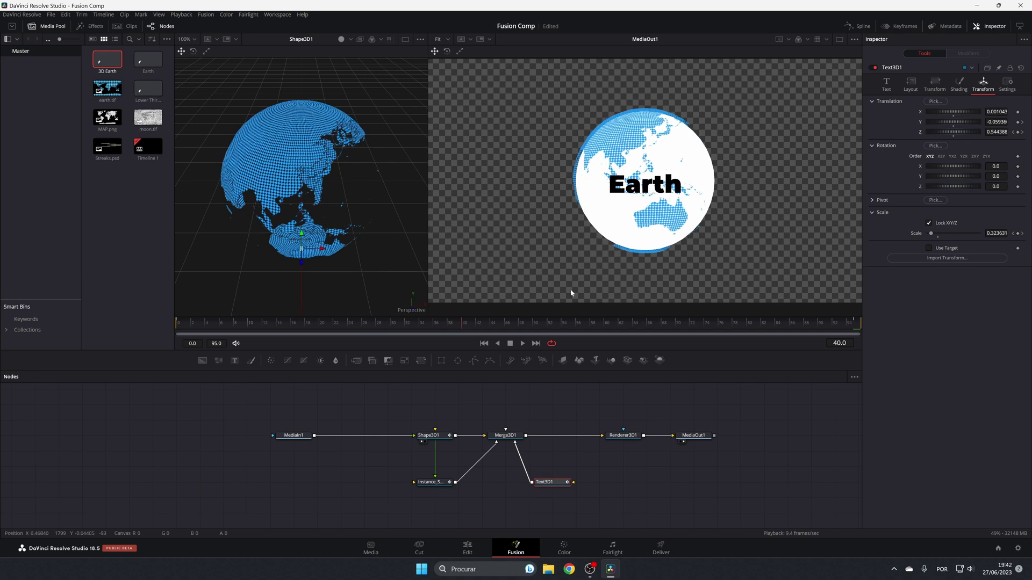
Step: Replay the text emerging from the globe from an earlier frame and return to the Edit page
left_click_drag(462, 333, 304, 352)
key("space")
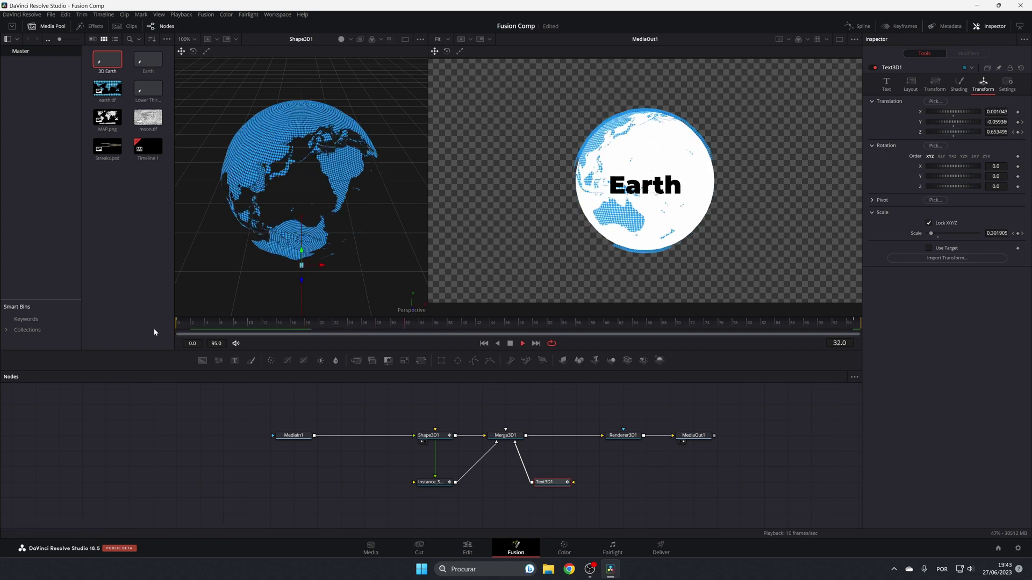
left_click(467, 548)
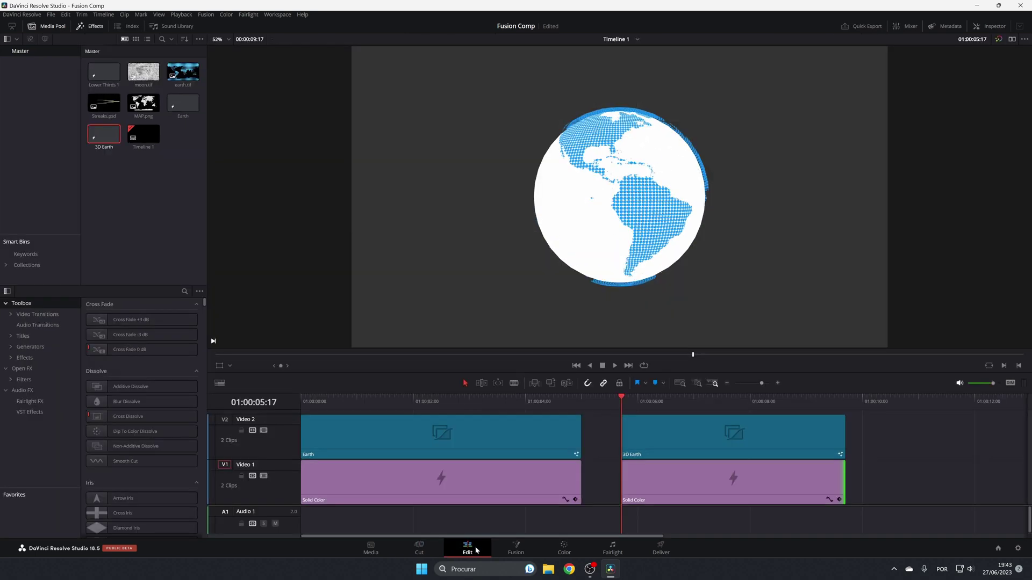